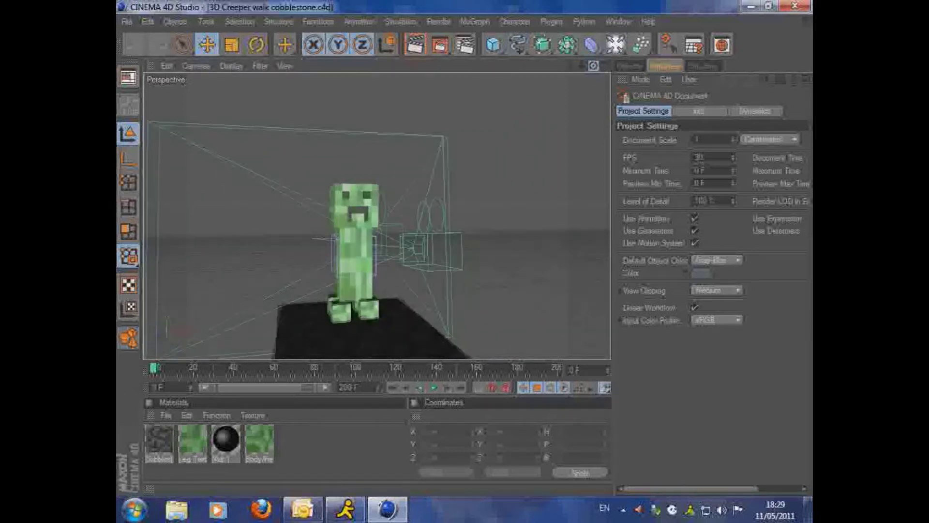
Examine the finished creeper model from another angle and preview its walk animation
left_click_drag(484, 81, 239, 301)
left_click(180, 370)
left_click_drag(184, 374, 123, 402)
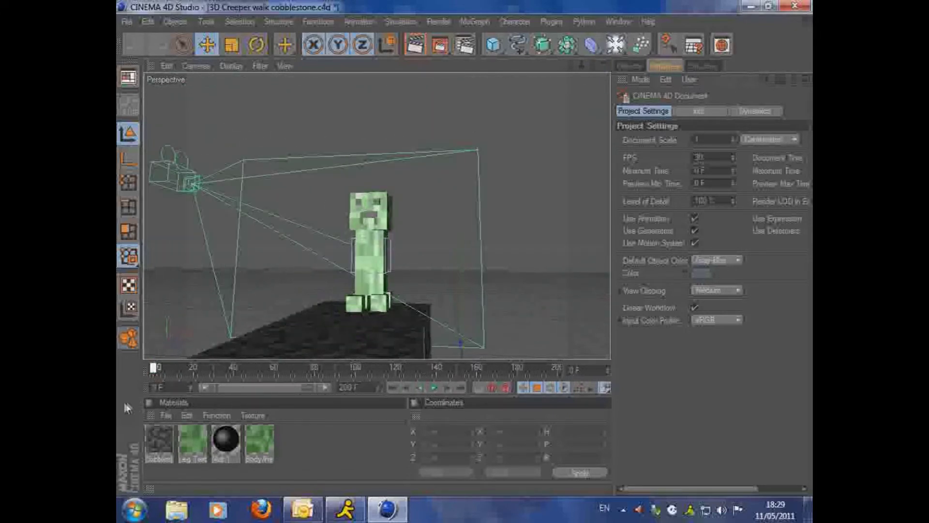
left_click(438, 387)
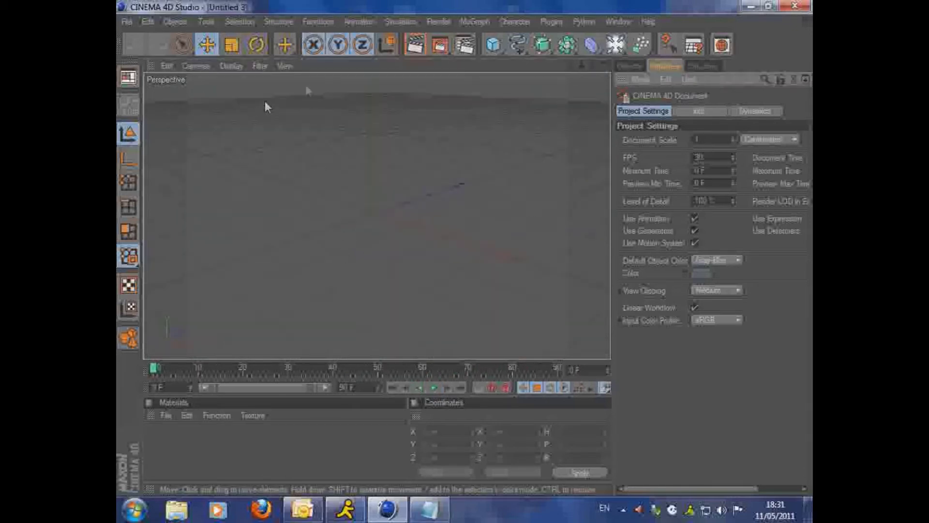
Add a cube sized 50 × 50 × 50 cm and move it along X to about -51 cm
left_click(493, 45)
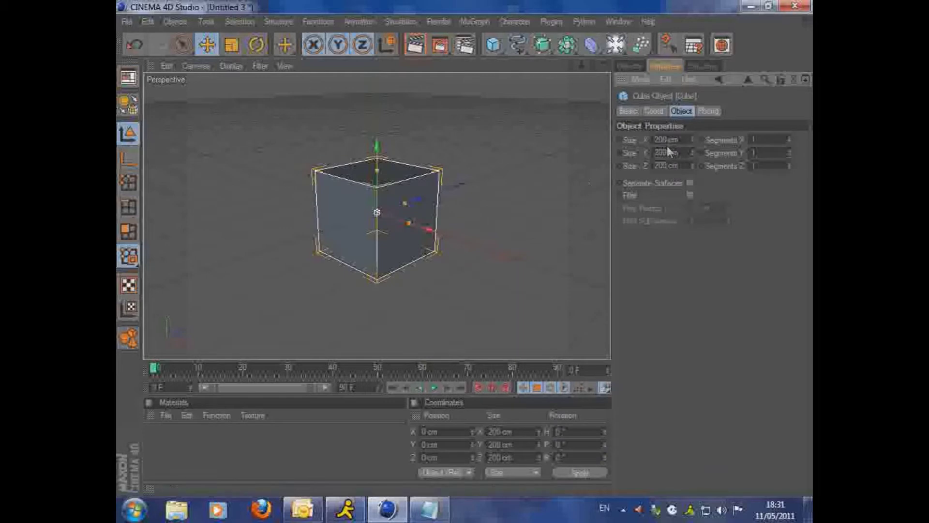
type("50")
key("Tab")
type("50")
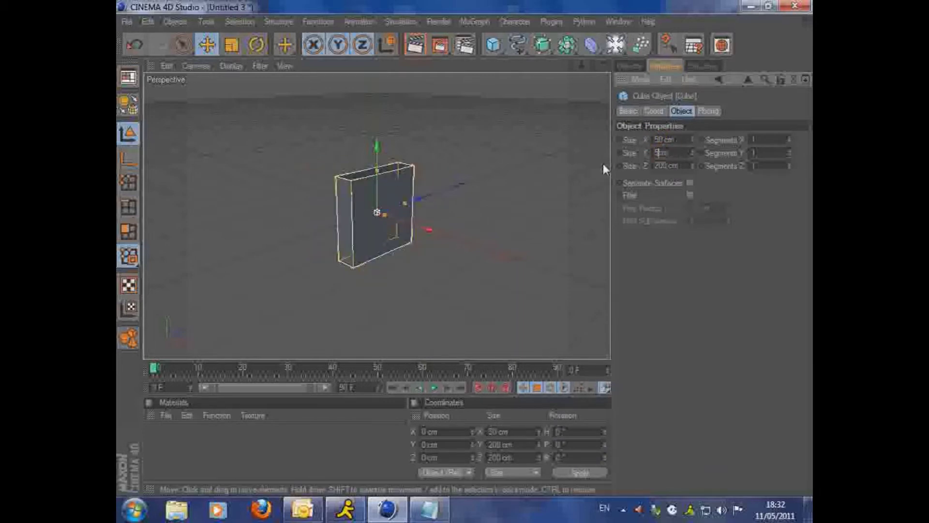
type("50")
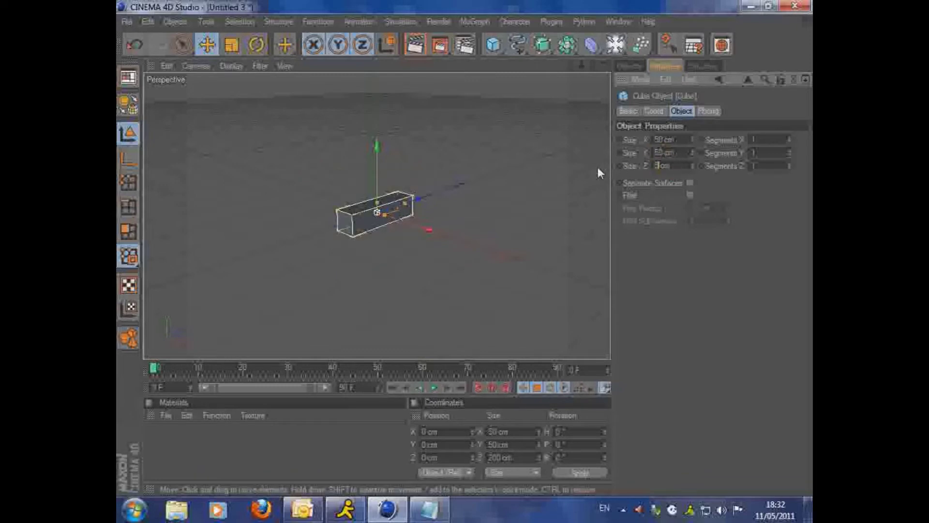
left_click(673, 136)
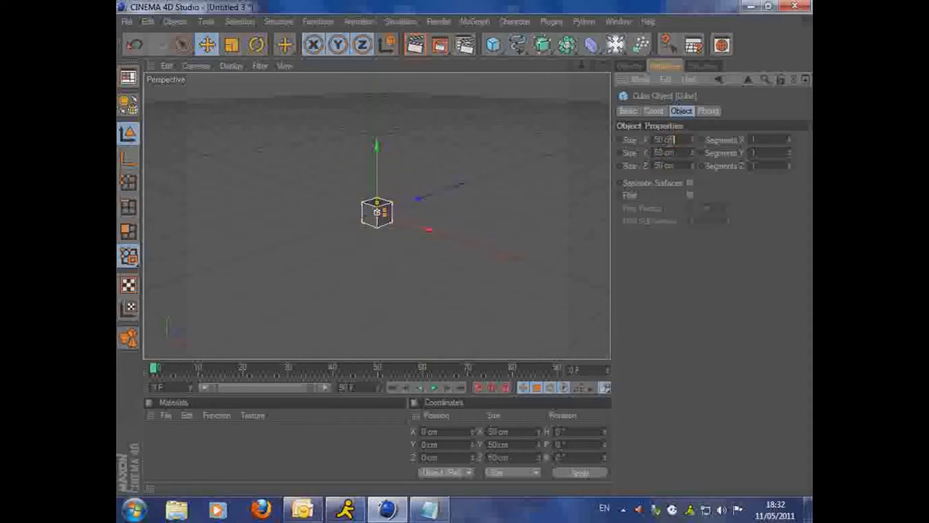
mouse_move(429, 230)
left_mouse_down()
mouse_move(465, 248)
mouse_move(446, 249)
left_mouse_up()
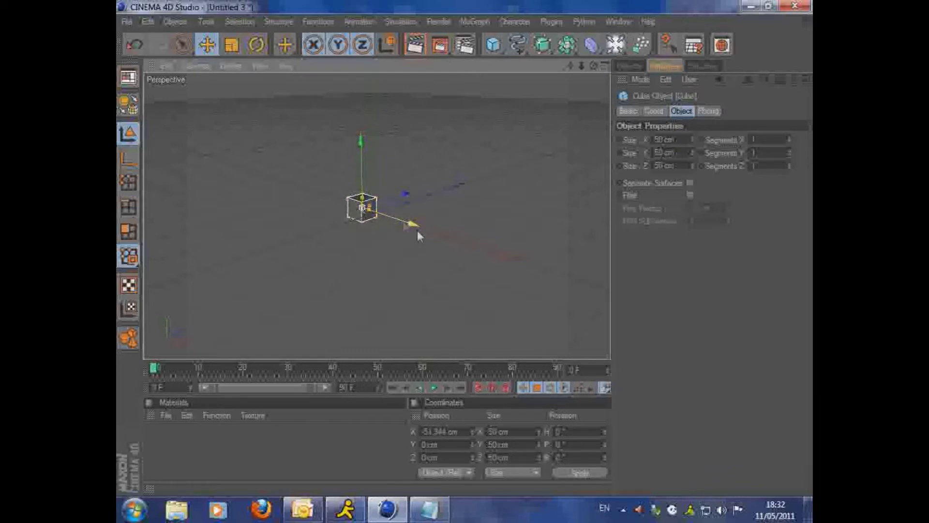
Create a material and load CreeperLegTexture.png as its color texture, copying the image to the document location
left_click(628, 66)
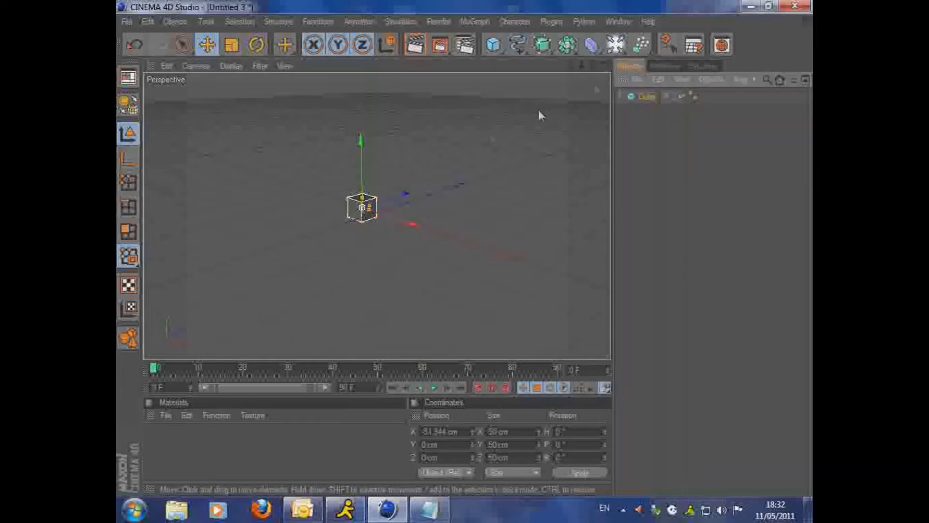
left_click(166, 416)
left_click(211, 253)
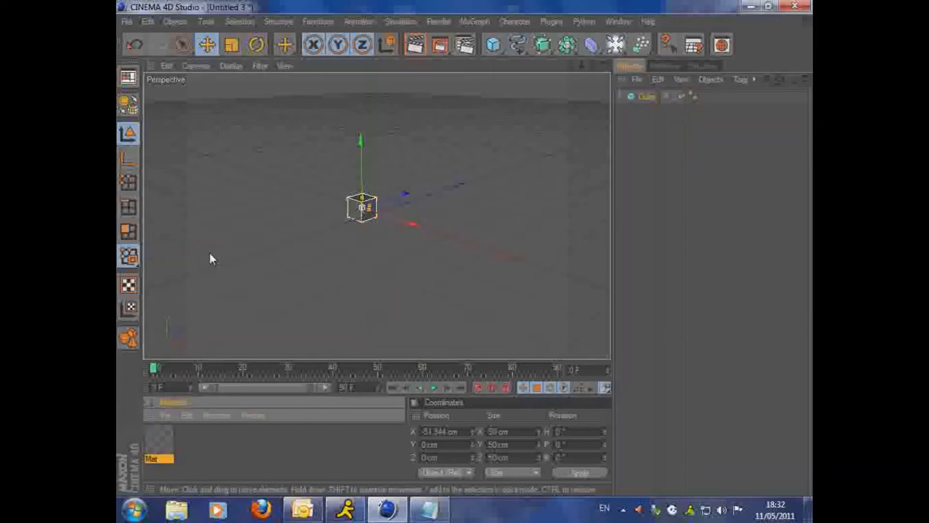
double_click(156, 443)
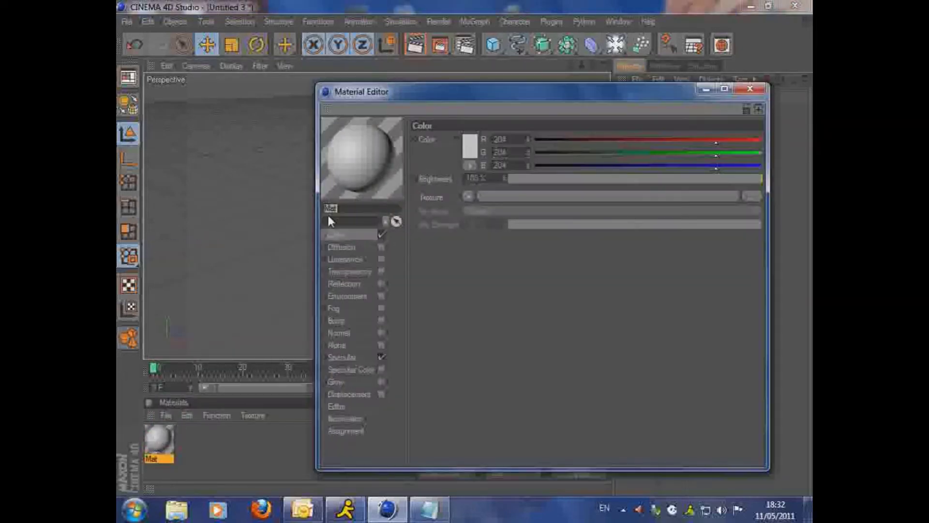
left_click(387, 223)
left_click(758, 201)
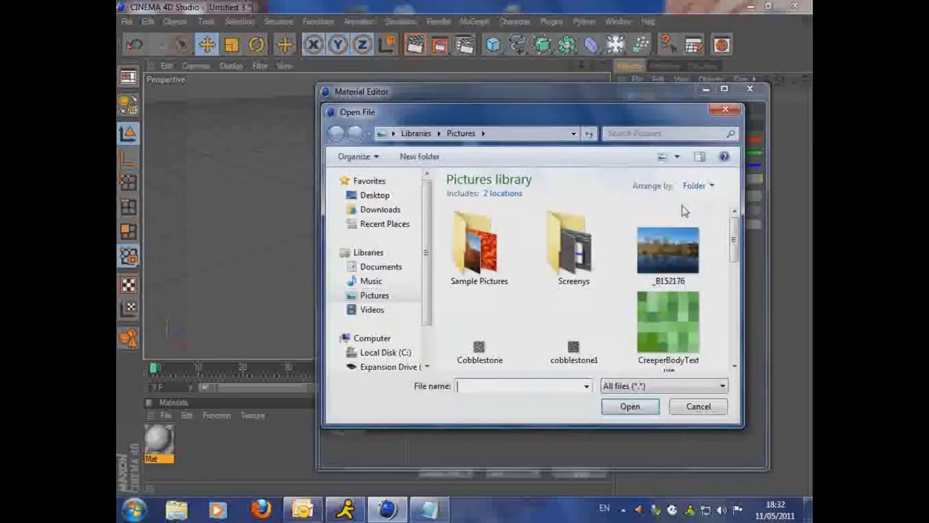
left_click_drag(735, 239, 736, 261)
left_click(513, 343)
left_click(625, 407)
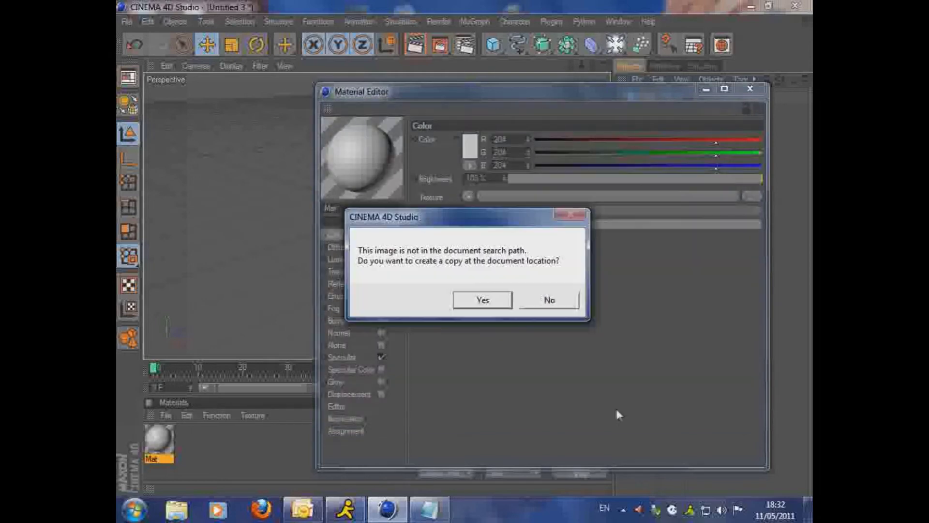
left_click(498, 301)
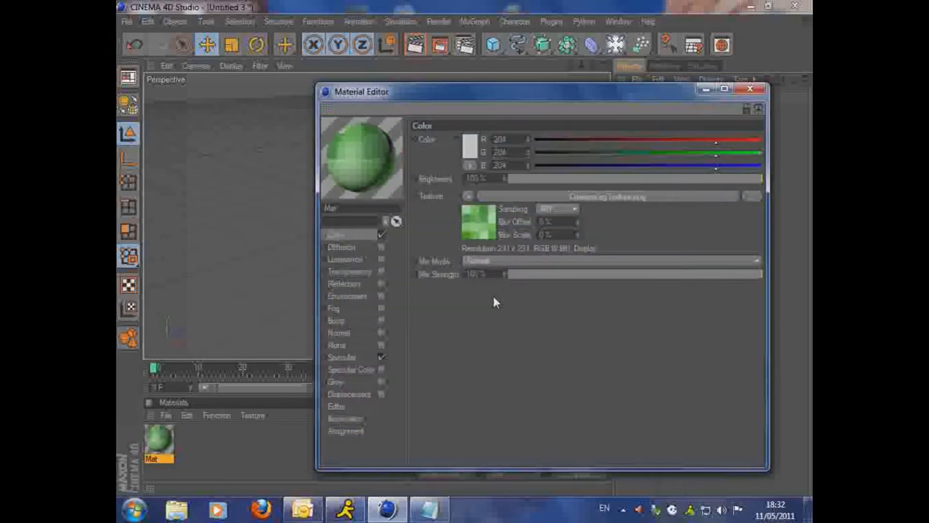
Show the material preview as a cube and close the Material Editor
right_click(356, 164)
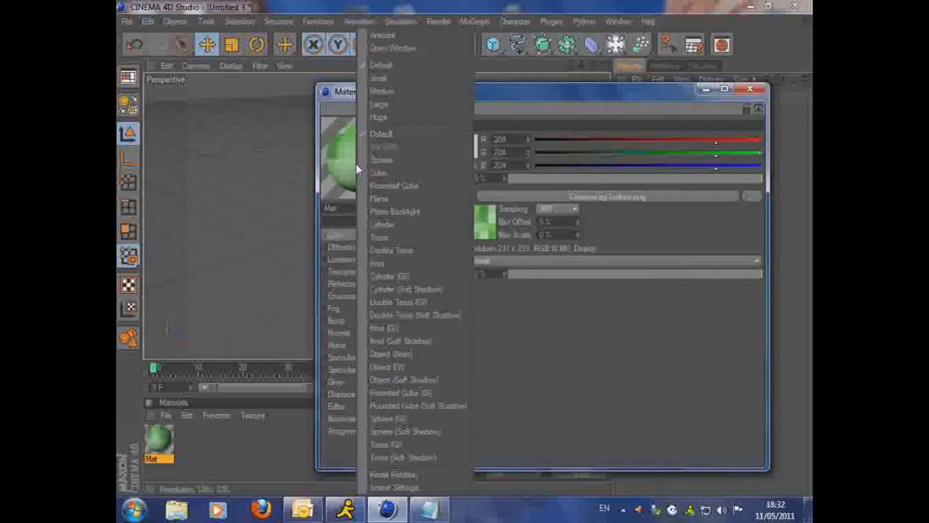
left_click(395, 161)
right_click(394, 160)
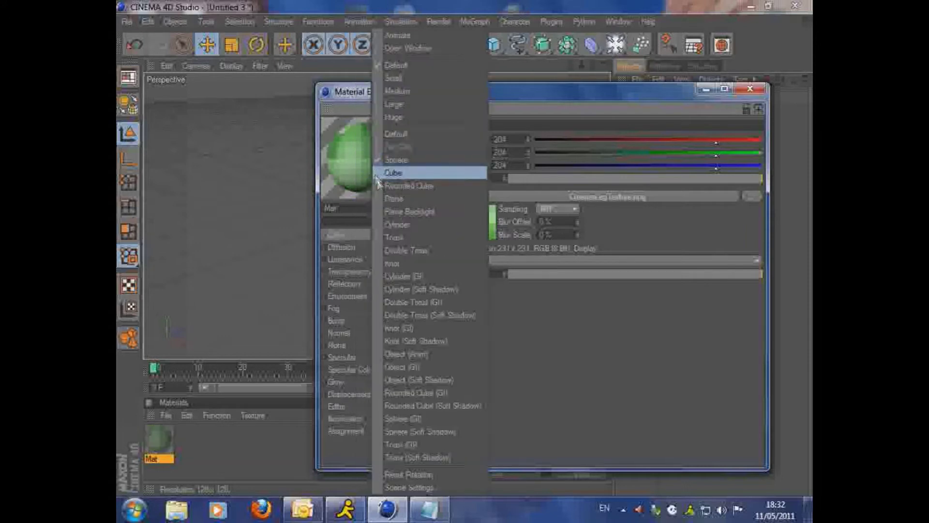
left_click(392, 172)
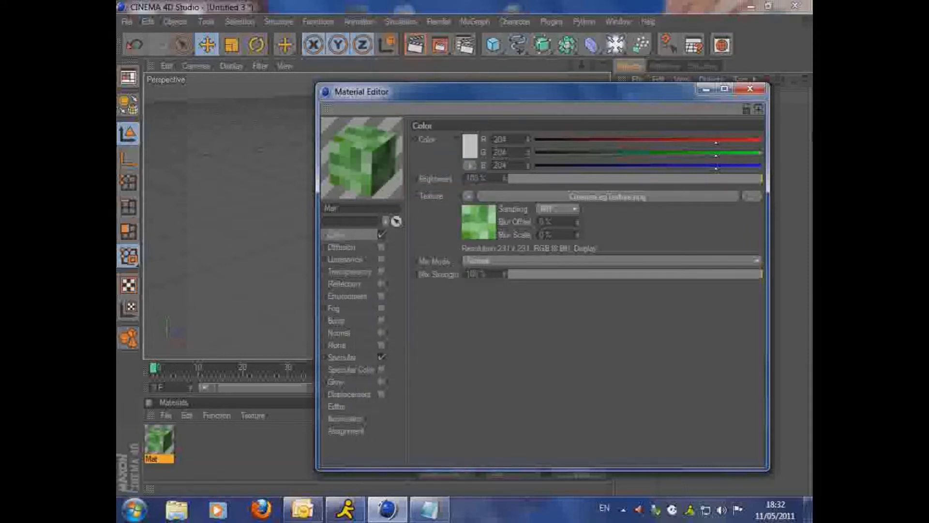
left_click(750, 89)
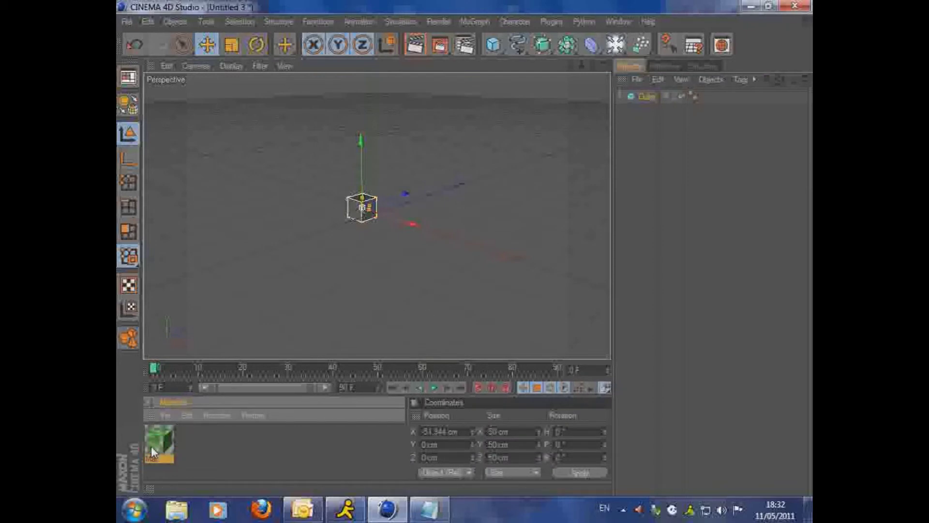
Apply the creeper leg material to the cube and make three copies of the textured cube
left_click_drag(151, 446, 531, 212)
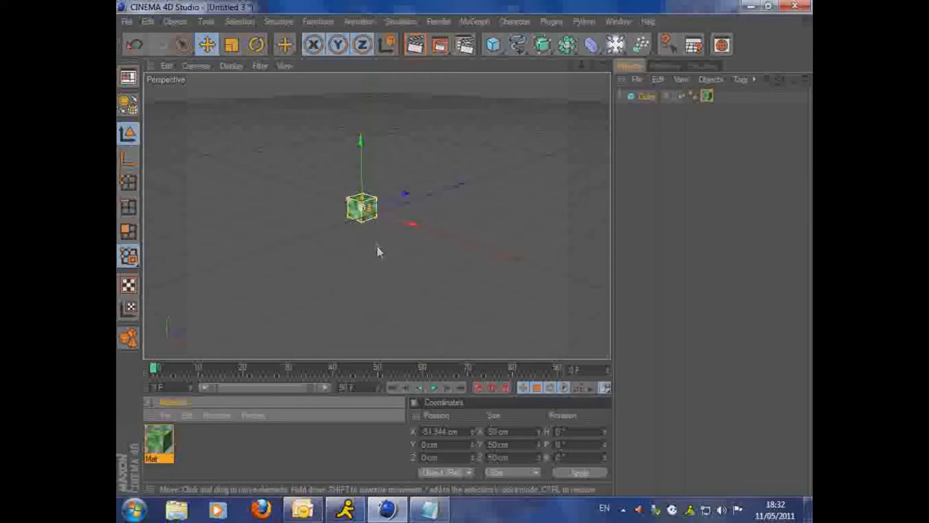
key("ctrl+c")
key("ctrl+v")
key("ctrl+v")
key("ctrl+v")
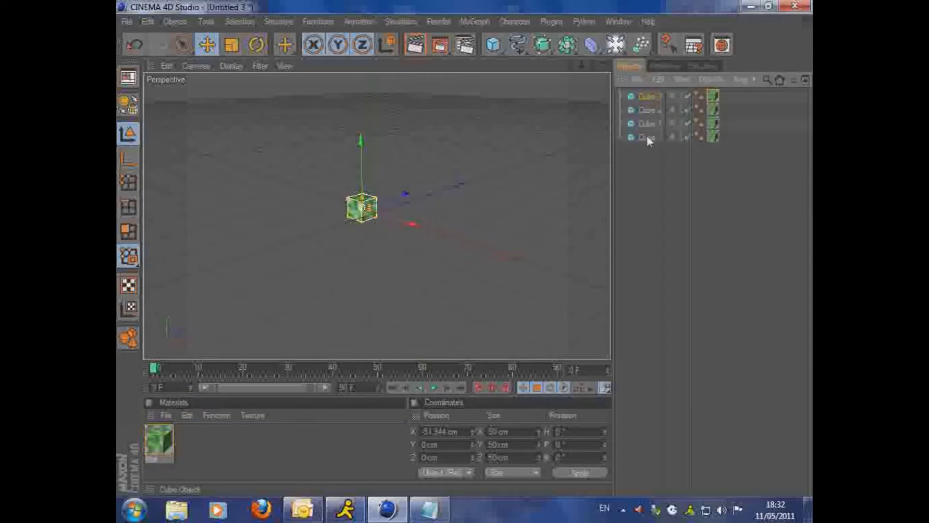
Rename the four cubes Foot1, Foot2, Foot3 and Foot4, starting from the original cube
double_click(647, 137)
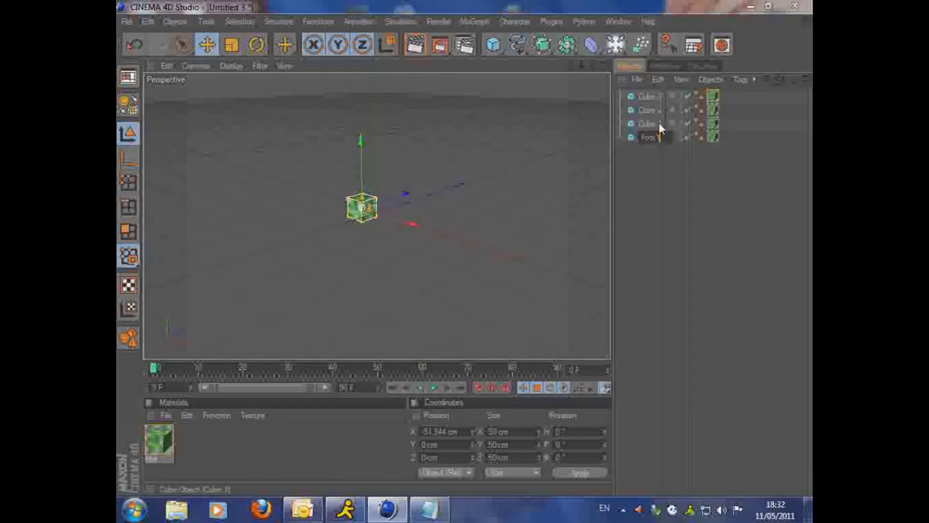
double_click(657, 124)
type("Foot2")
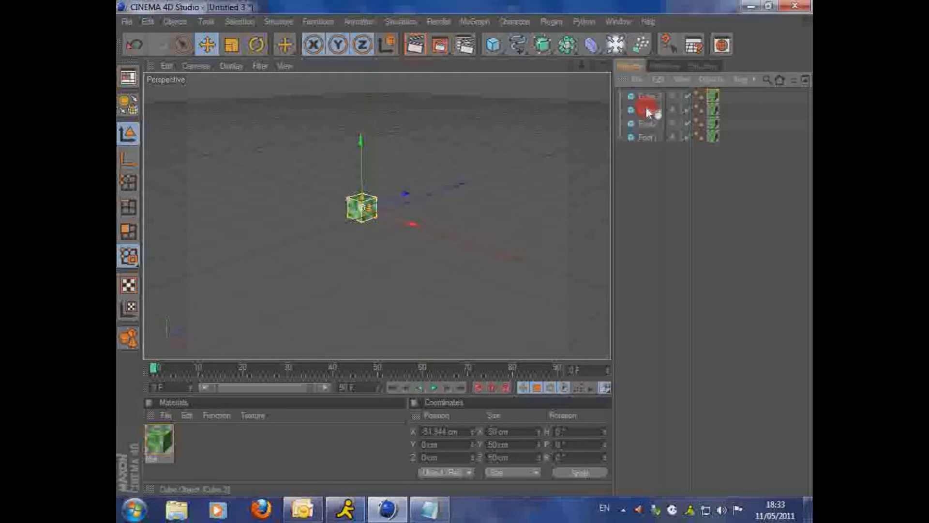
double_click(644, 110)
type("Foot3")
double_click(649, 96)
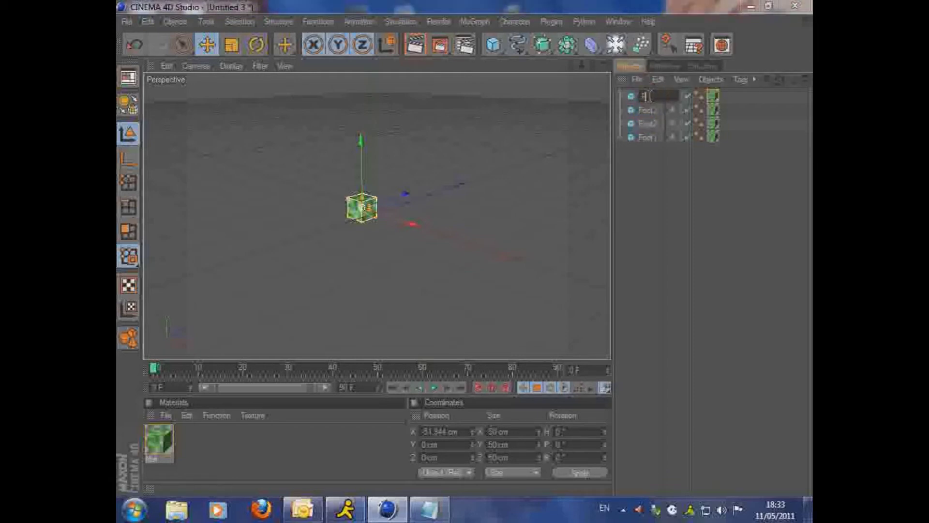
key("Return")
Spread the feet into a two-by-two layout, moving Foot1 to about Z 88 cm and Foot3 to about X 28, Z 75 cm
left_click_drag(413, 224, 441, 233)
left_click(361, 210)
left_click_drag(405, 194, 428, 188)
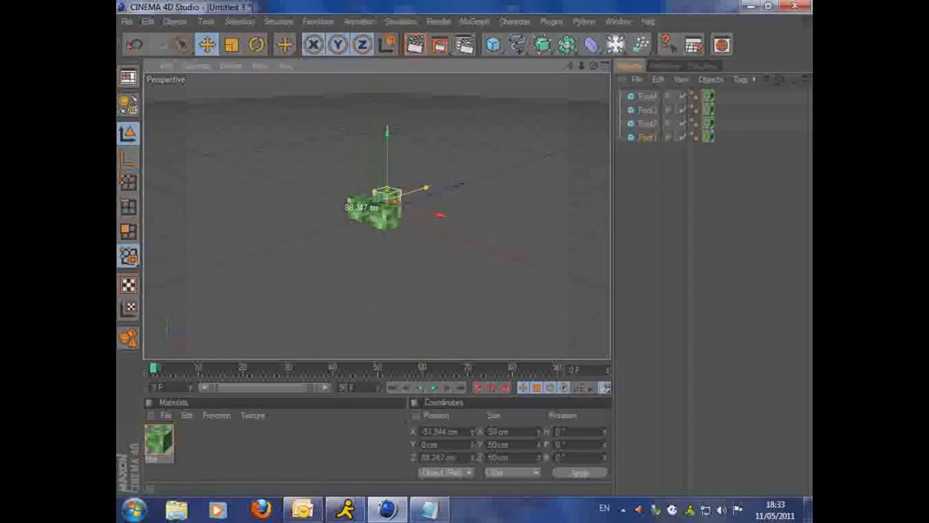
left_click(361, 211)
left_click_drag(390, 220, 431, 201)
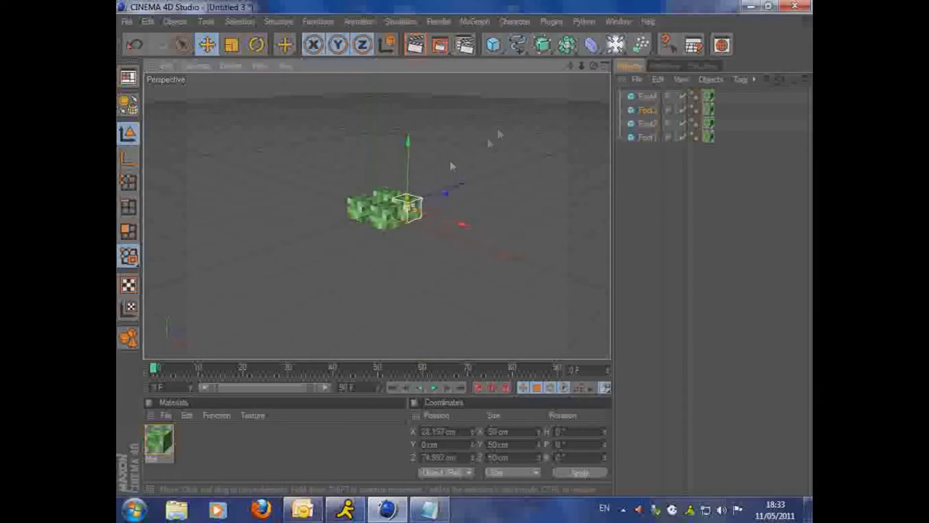
Set the X position of Foot4 to -50 cm and of Foot2 to 50 cm
left_click_drag(593, 66, 606, 116)
left_click(377, 239)
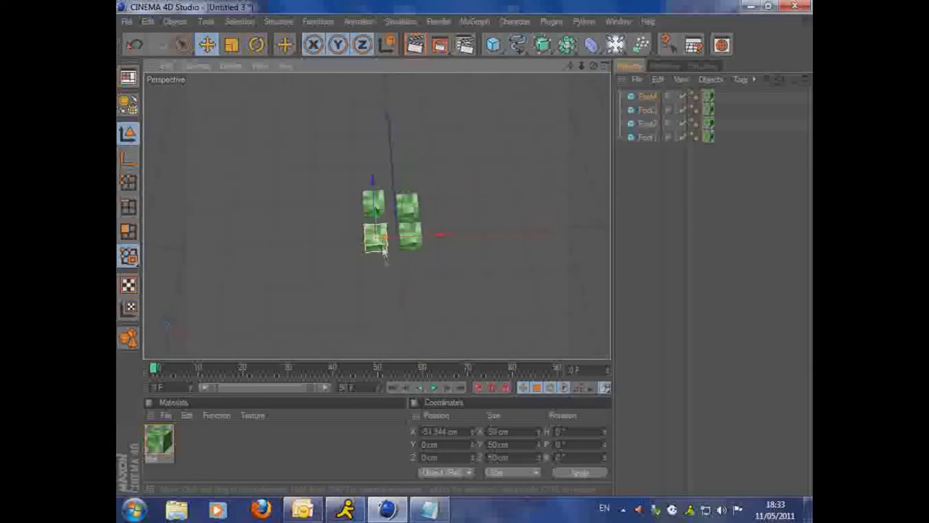
left_click_drag(426, 432, 451, 432)
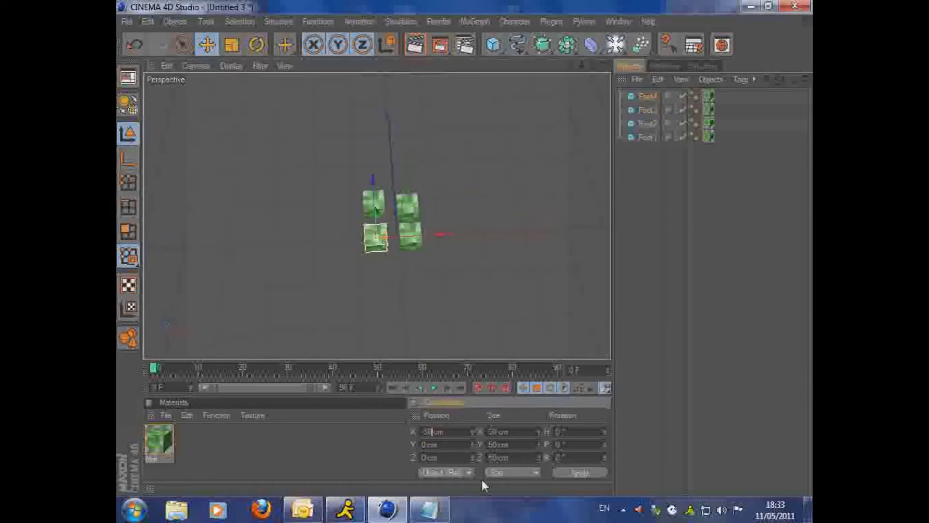
left_click(410, 235)
left_click_drag(439, 431, 401, 429)
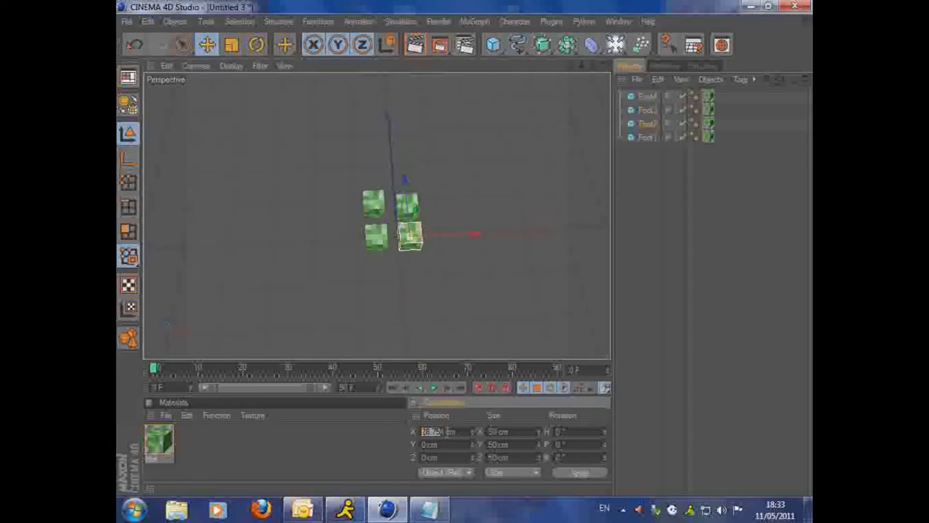
key("Return")
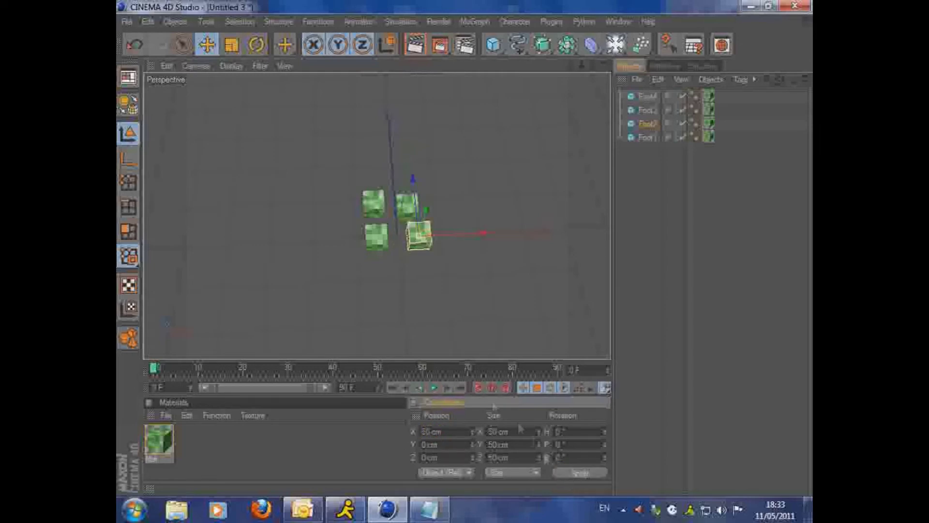
Position Foot3 at X 50 cm and Z 100 cm
left_click(408, 204)
left_click(445, 456)
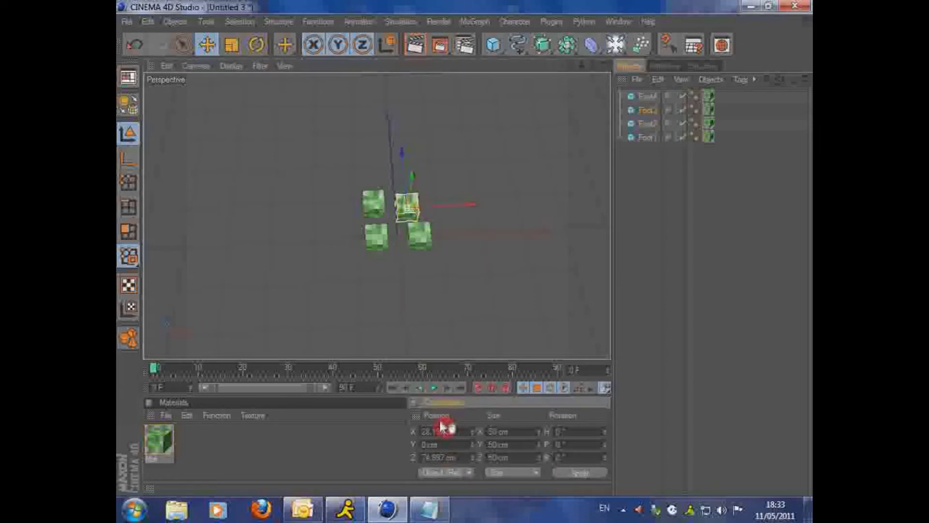
left_click_drag(443, 428, 381, 429)
type("50")
left_click_drag(444, 457, 397, 453)
type("100")
left_click(580, 474)
Position Foot1 at X -50 cm and Z 100 cm
left_click(373, 203)
left_click_drag(450, 430, 432, 430)
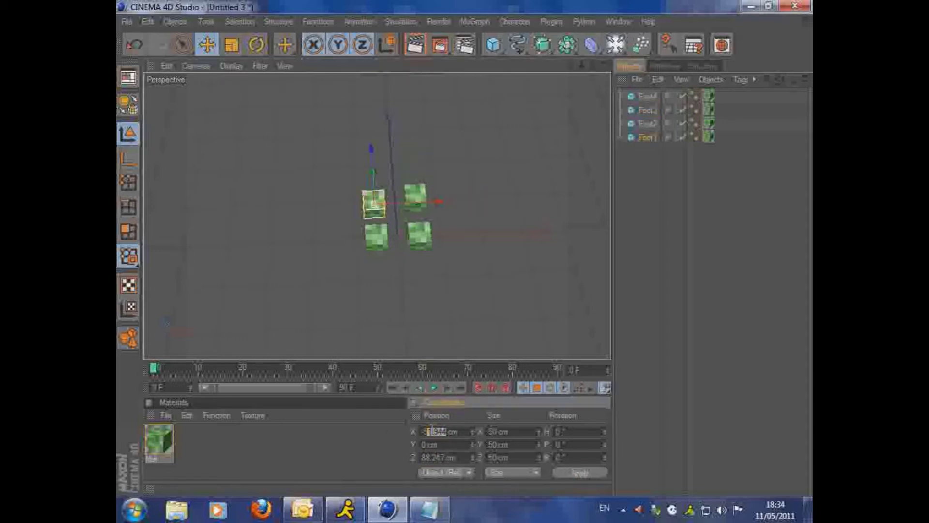
type("100")
left_click(573, 472)
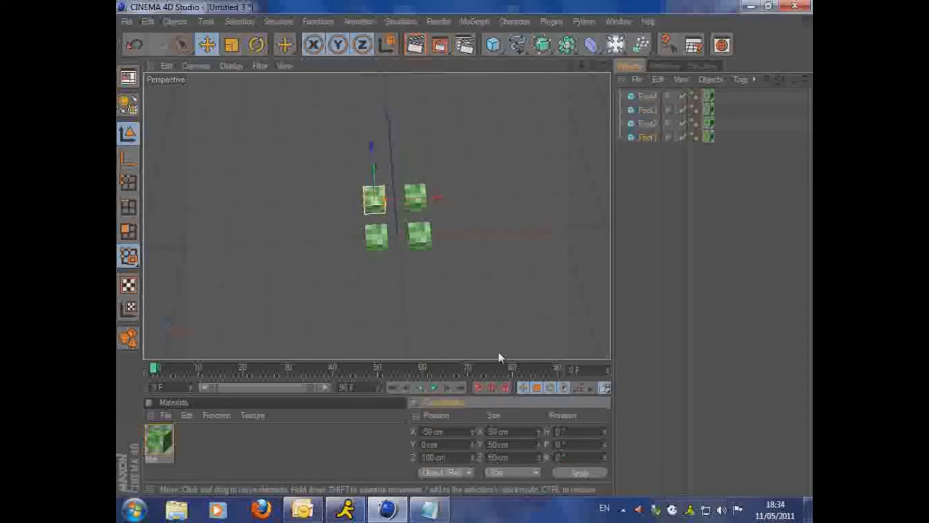
Add a new cube for the creeper's body and enter a size of 90 × 245 × 90 cm
left_click(506, 300)
left_click(493, 45)
left_click_drag(502, 432, 472, 458)
type("24590")
left_click(576, 474)
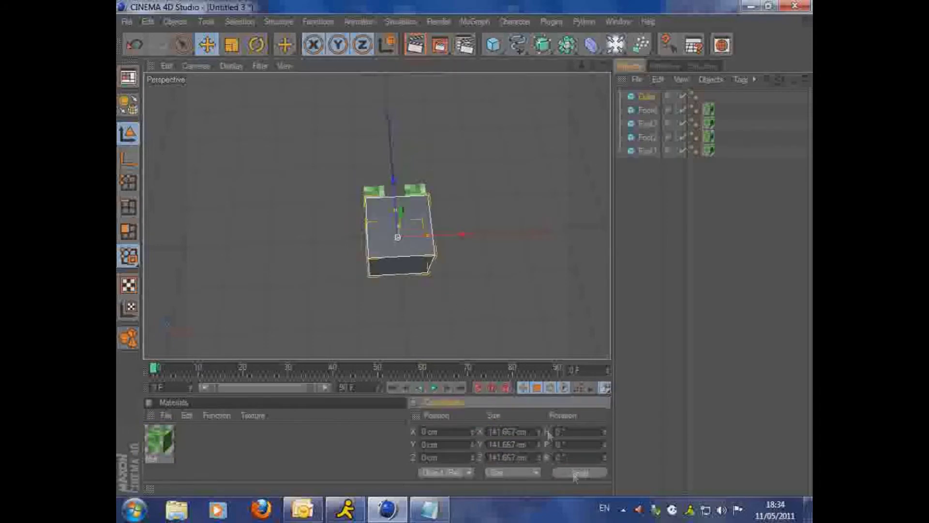
Stretch the body cube taller and place it above the feet at about Y 158 cm and Z 47 cm
scroll(493, 189, "down", 5)
left_click_drag(492, 188, 542, 150, "alt")
left_click_drag(395, 170, 395, 129)
left_click_drag(327, 197, 310, 198)
left_click_drag(377, 169, 378, 153)
left_click_drag(378, 128, 377, 114)
Resize the body cube by entering 90 × 245 × 90 cm, adjusting its height to about 249 cm and its depth to about 100 cm
left_click_drag(517, 431, 476, 432)
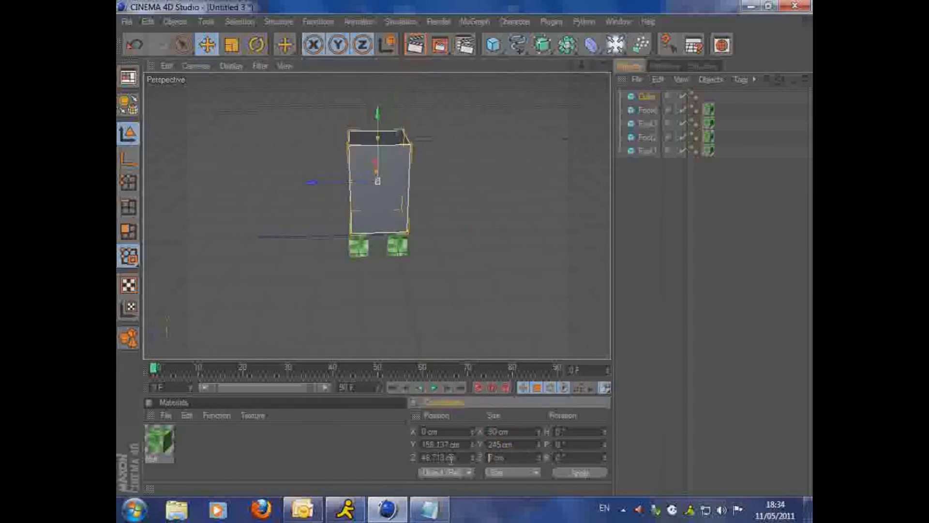
left_click(583, 473)
left_click_drag(378, 144, 377, 134)
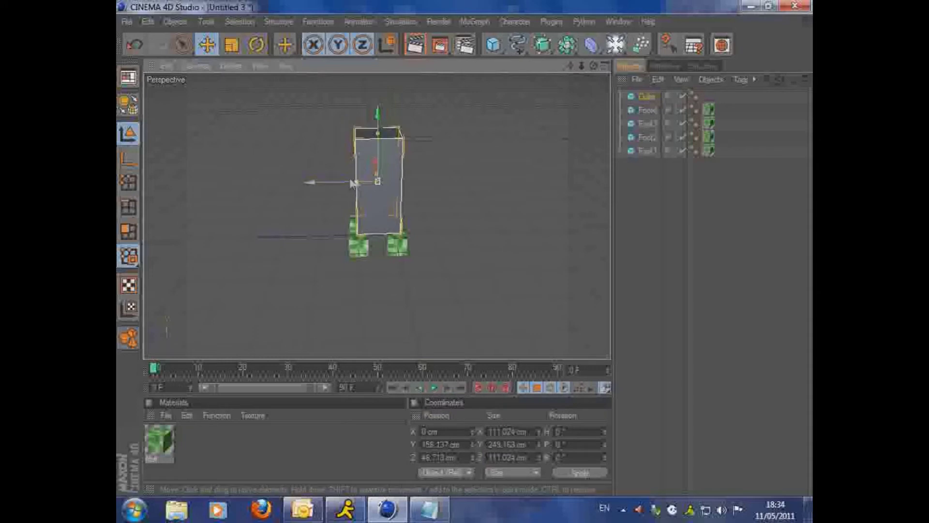
left_click_drag(355, 183, 358, 182)
left_click_drag(594, 66, 654, 50)
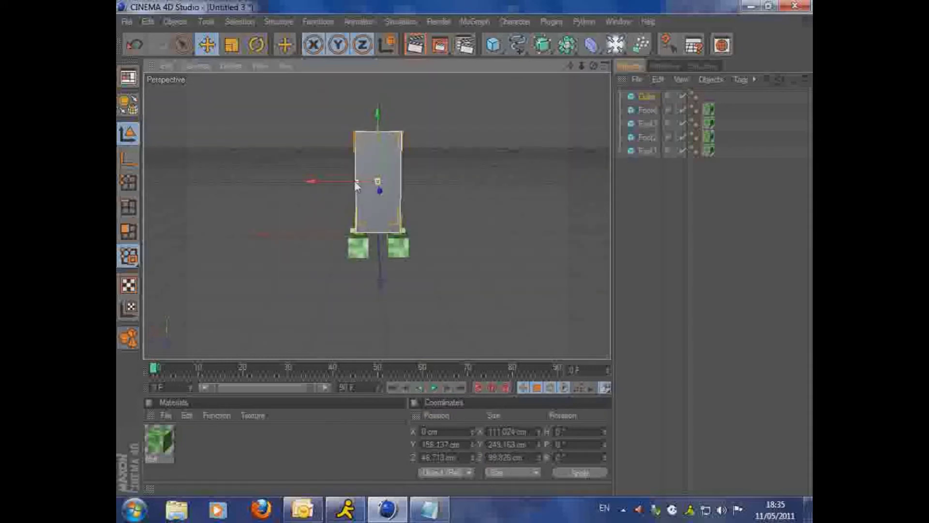
Set the body cube's width to 100 cm and lower it onto the feet at about Y 139 cm
left_click_drag(355, 182, 359, 182)
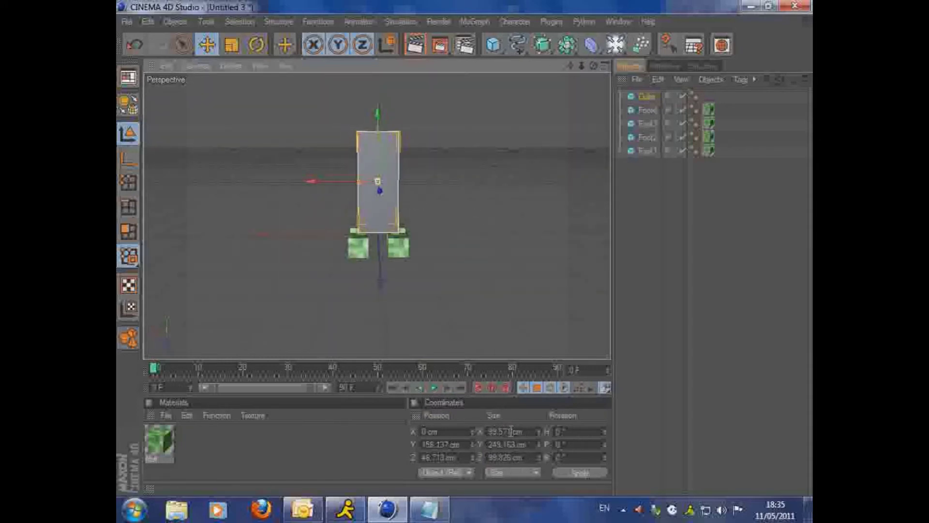
left_click(509, 431)
left_click(576, 473)
left_click(458, 289)
left_click(383, 198)
left_click_drag(377, 115, 378, 122)
Create a new material and switch its preview shape to a cube
left_click(167, 440)
left_click(163, 415)
left_click(193, 251)
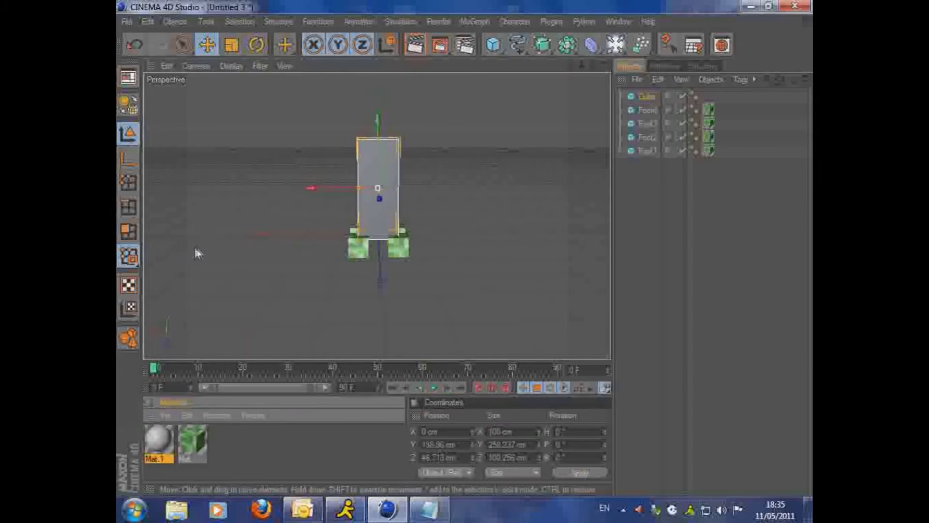
double_click(160, 438)
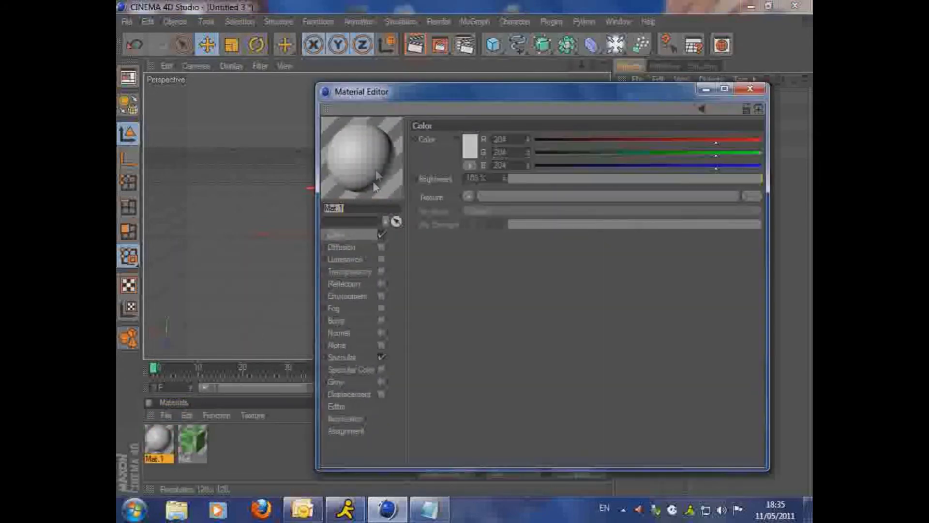
right_click(372, 159)
left_click(404, 161)
right_click(403, 199)
left_click(393, 174)
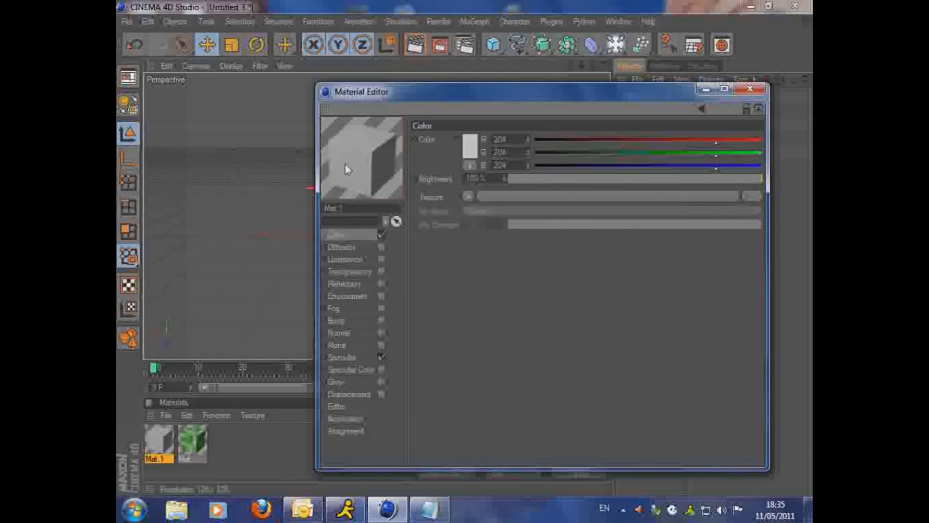
Load the CreeperBodyTexture image as the new material's color texture
left_click(751, 195)
left_click(682, 322)
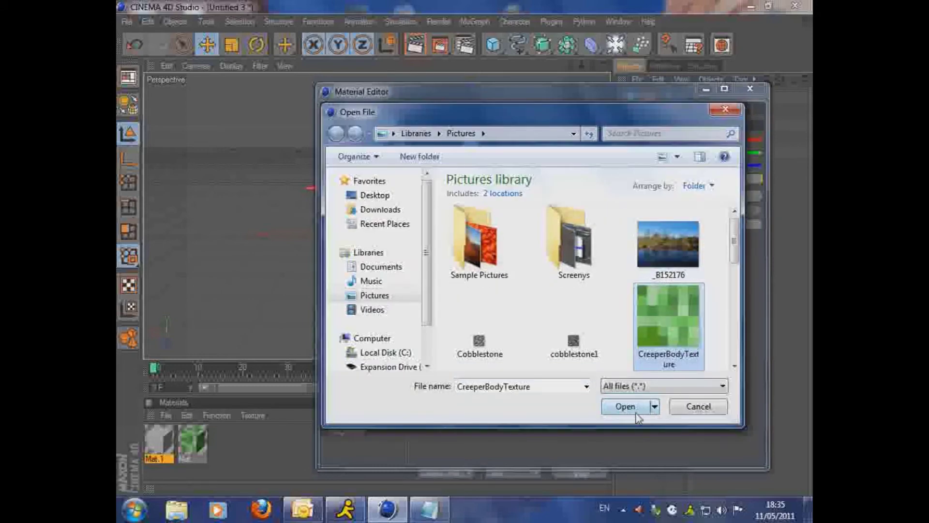
left_click(629, 407)
left_click(480, 297)
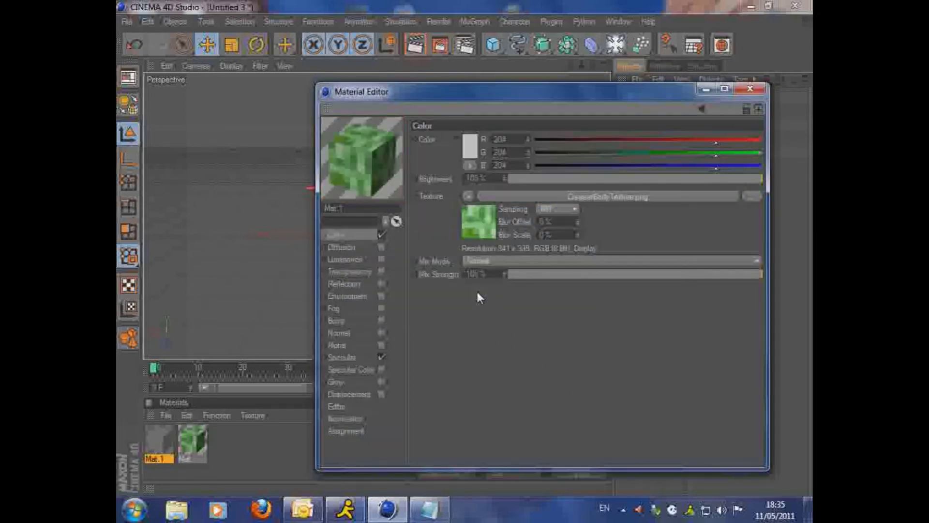
left_click(751, 90)
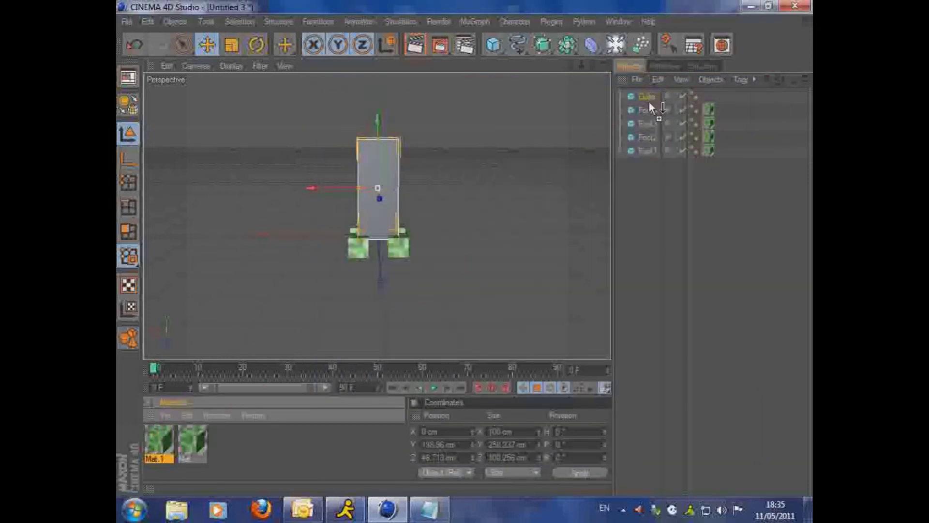
Apply the new creeper texture material to the body cube and rename the cube Body
left_click_drag(646, 98, 647, 94)
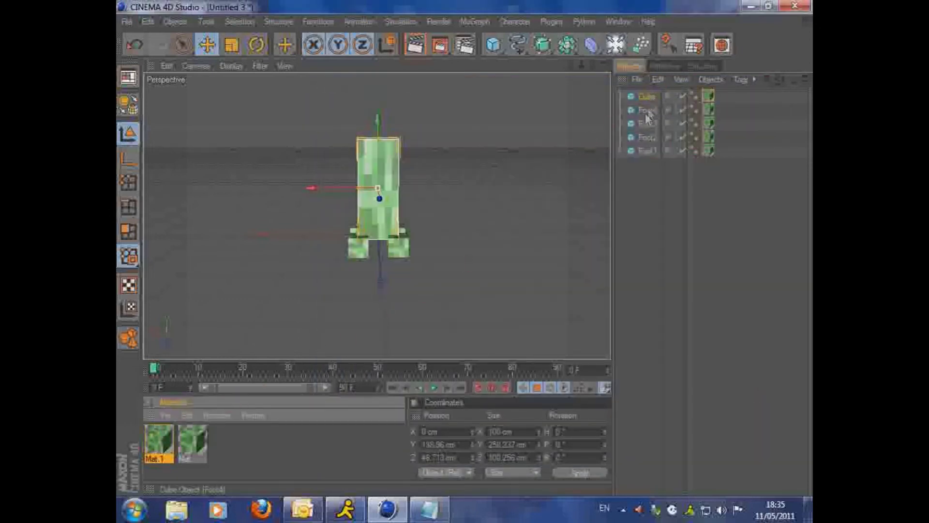
double_click(650, 96)
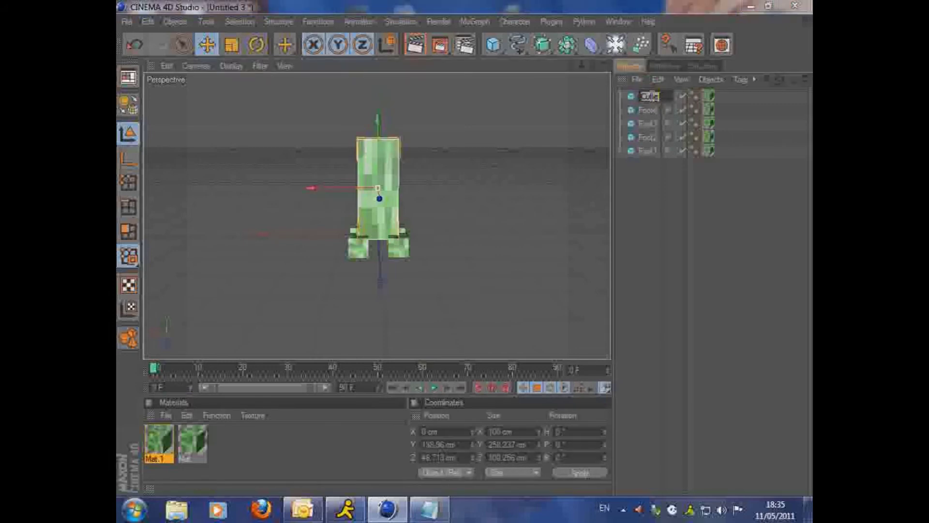
left_click(666, 186)
Make all four feet children of the Body object and collapse the hierarchy
left_click_drag(649, 111, 647, 96)
left_click_drag(649, 124, 647, 97)
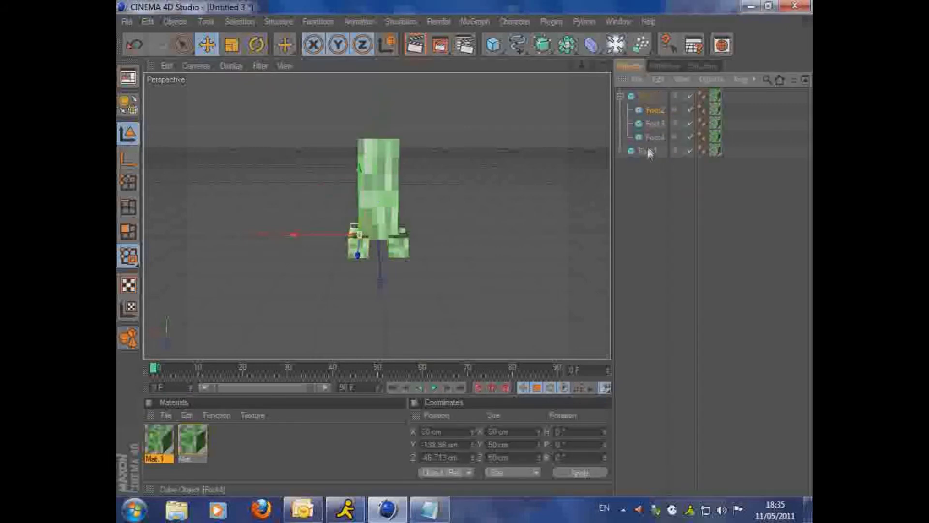
left_click_drag(649, 151, 644, 97)
left_click(620, 96)
left_click(644, 153)
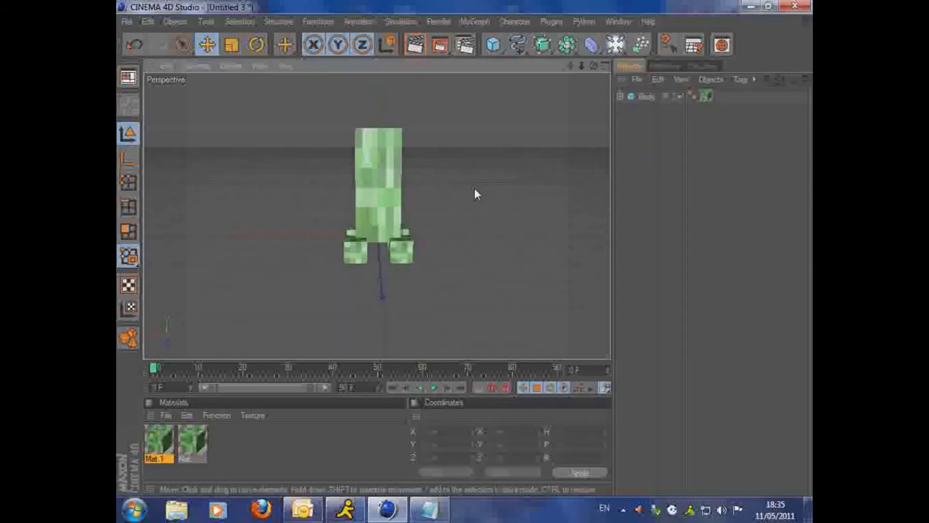
Add a 120 × 120 × 120 cm cube for the head and place it on the body at about Y 311 cm and Z 45 cm
mouse_move(593, 66)
left_mouse_down()
mouse_move(562, 69)
mouse_move(579, 66)
mouse_move(561, 69)
mouse_move(571, 54)
mouse_move(594, 66)
left_mouse_up()
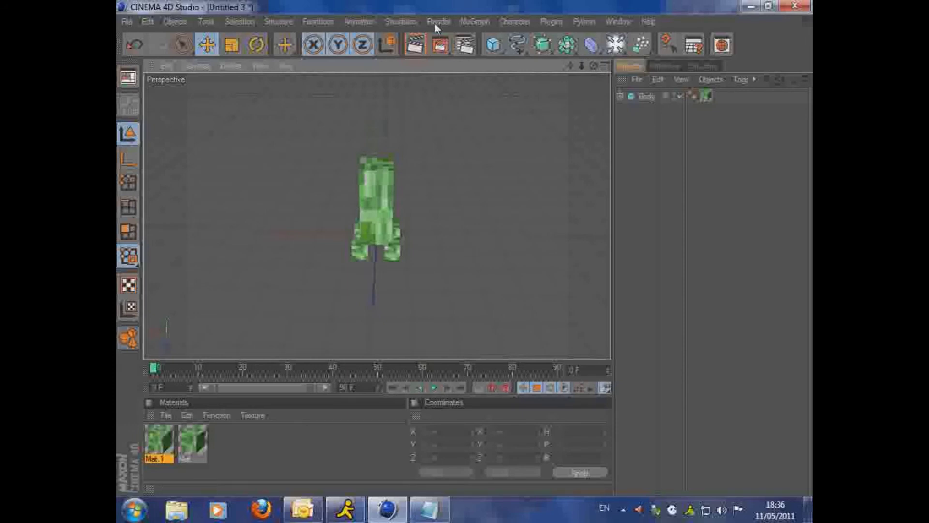
left_click(494, 45)
double_click(500, 431)
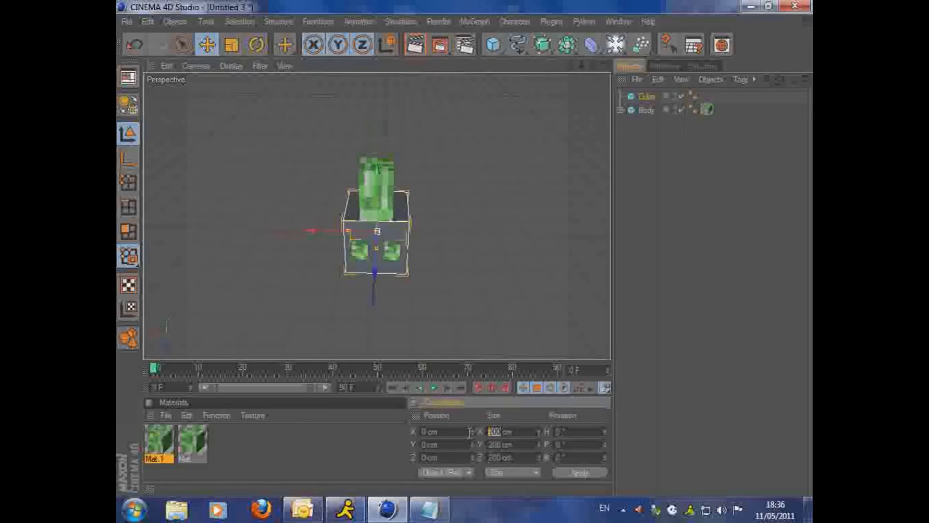
left_click(580, 473)
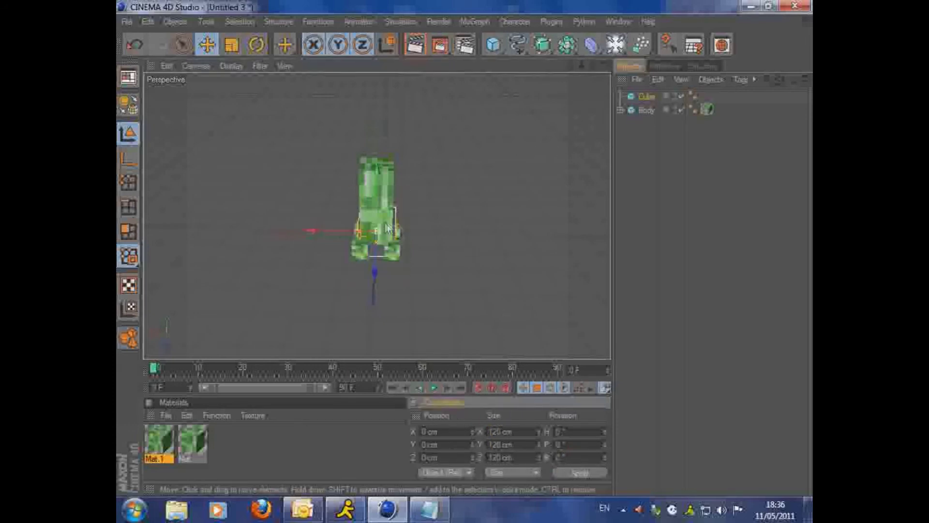
left_click_drag(377, 171, 377, 84)
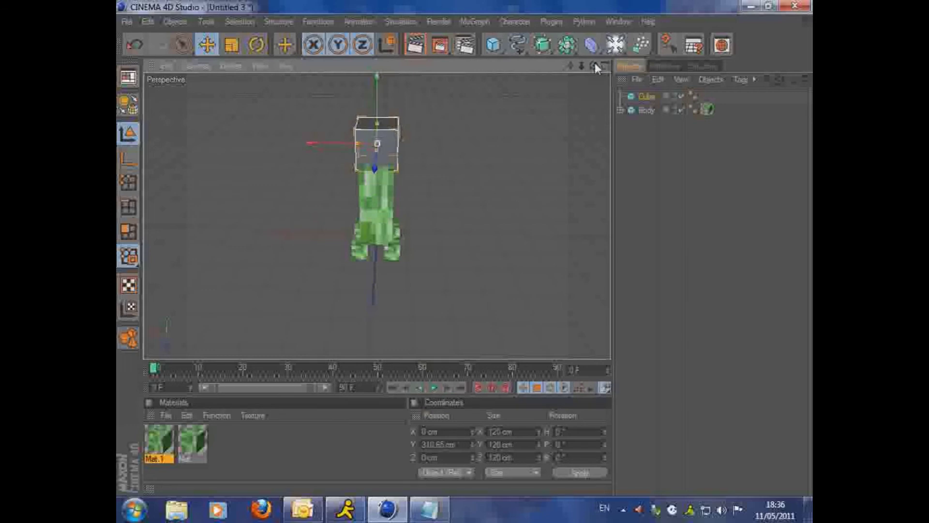
left_click_drag(595, 64, 593, 67)
left_click_drag(437, 152, 461, 147)
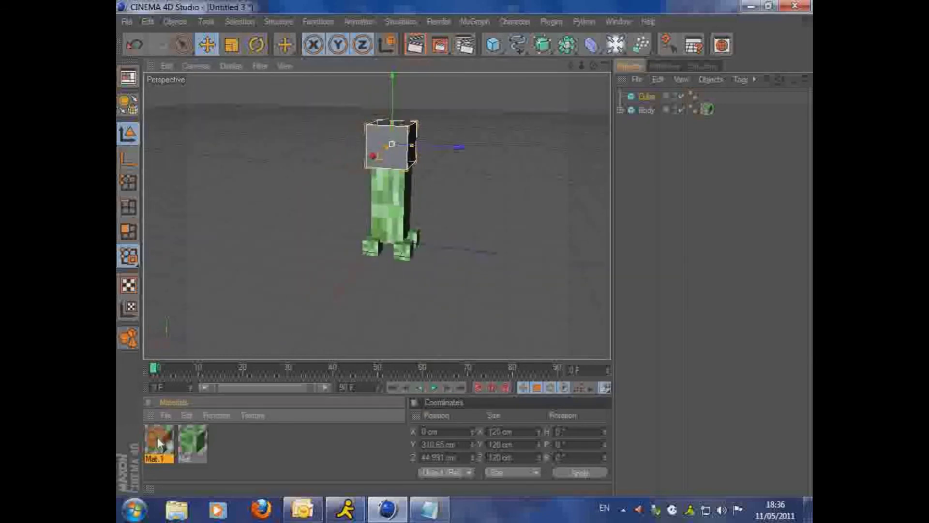
Apply the Mat.1 creeper texture to the head cube
left_click_drag(158, 437, 648, 97)
left_click_drag(594, 65, 558, 129)
scroll(512, 100, "up", 3)
scroll(542, 89, "up", 1)
left_click(542, 90)
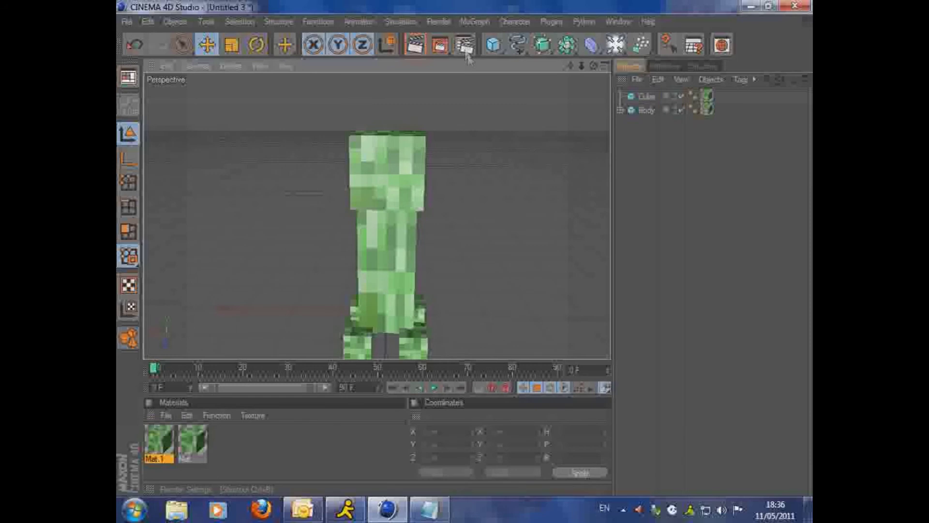
Add a 20 cm cube for an eye and position it on the front face of the head
left_click(494, 44)
left_click(499, 432)
key("BackSpace")
key("Tab")
type("20")
key("Return")
left_click_drag(388, 252, 388, 73)
left_click_drag(594, 65, 601, 66)
left_click_drag(423, 133, 394, 167)
Create another new material and set its color to black
left_click(166, 415)
left_click(194, 273)
double_click(159, 444)
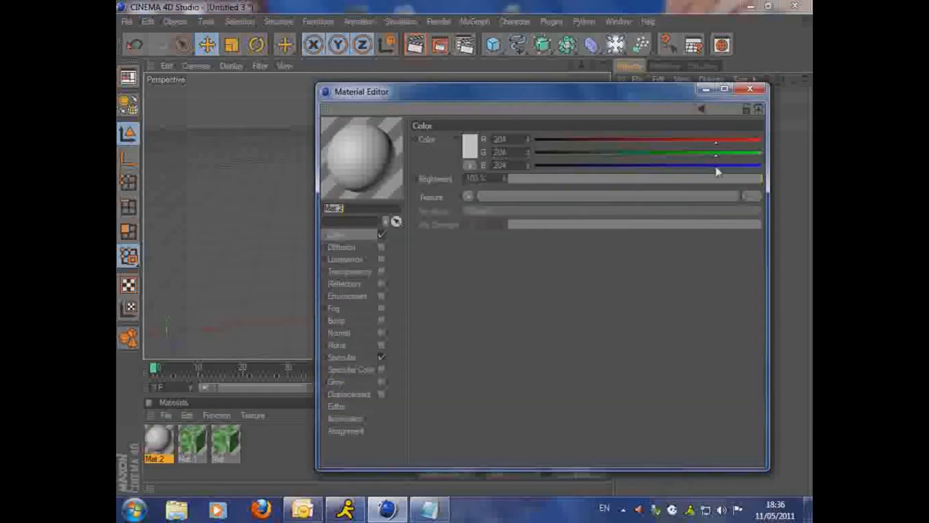
left_click_drag(716, 167, 532, 167)
left_click_drag(509, 152, 491, 140)
type("00")
key("Return")
left_click(755, 91)
left_click(506, 159)
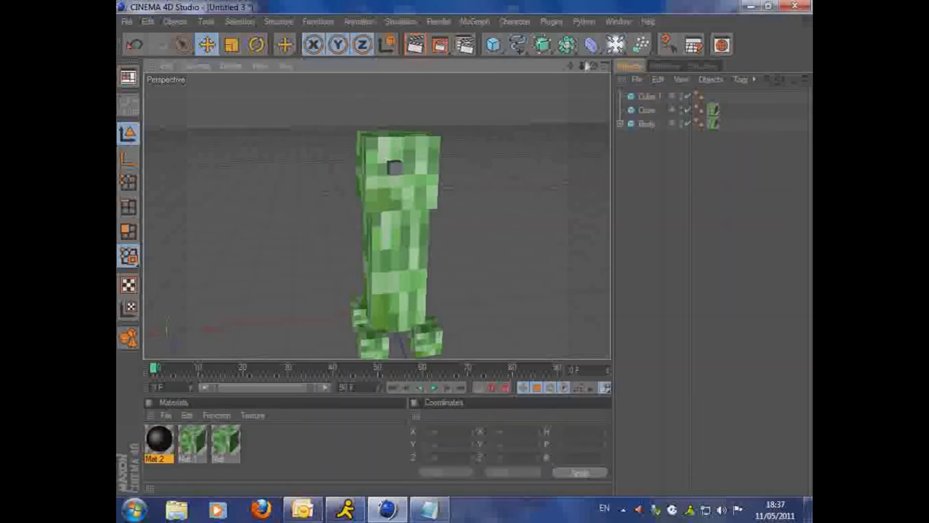
Adjust the eye cube's position on the face to about X 20 cm, Y 339 cm and Z 102 cm
left_click_drag(594, 66, 611, 66)
left_click(433, 165)
left_click_drag(496, 175, 489, 174)
left_click(527, 126)
left_click_drag(594, 65, 576, 66)
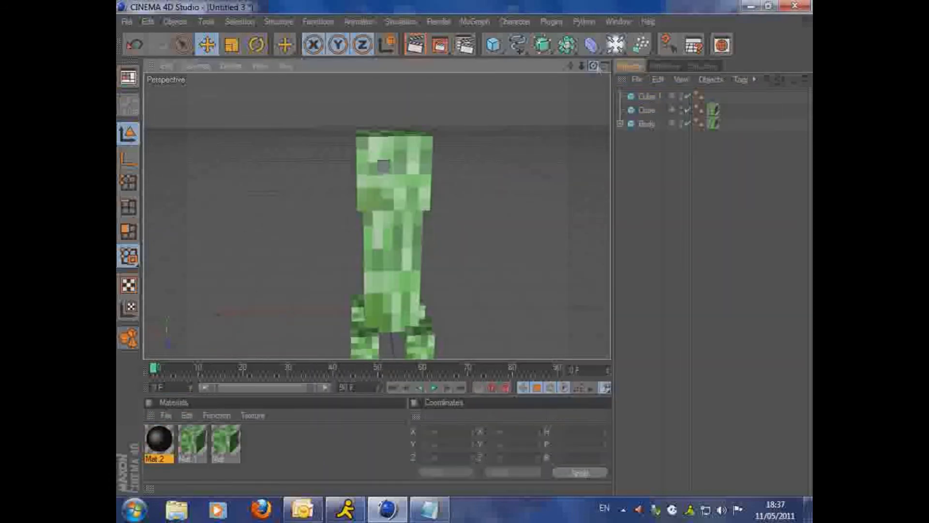
left_click(384, 165)
left_click_drag(384, 96, 384, 88)
left_click_drag(317, 157, 316, 157)
left_click_drag(383, 156, 381, 156)
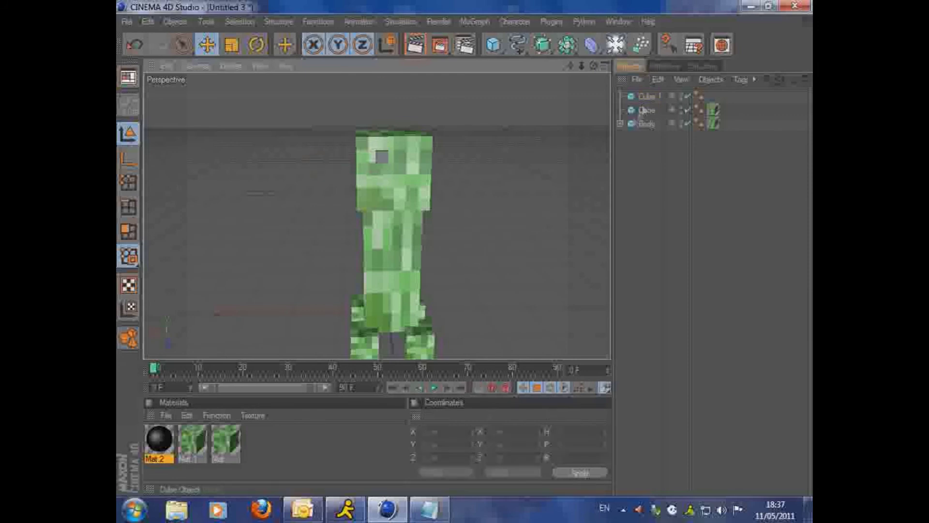
Rename the eye cube Eye1 and the head cube Head
double_click(649, 96)
type("Eye1")
double_click(650, 110)
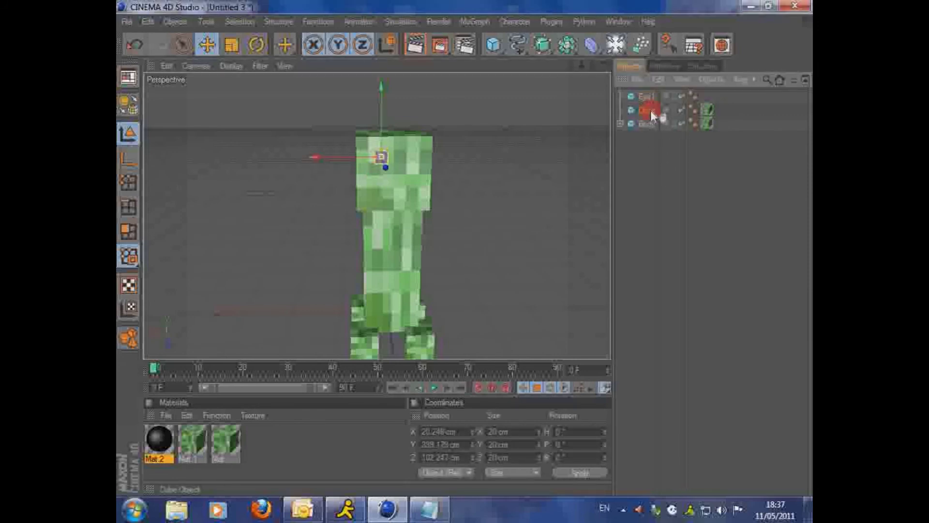
type("Head")
Duplicate Eye1 and move the copy sideways across the face to form the second eye
left_click(646, 98)
key("ctrl+c")
key("ctrl+v")
left_click_drag(317, 157, 346, 157)
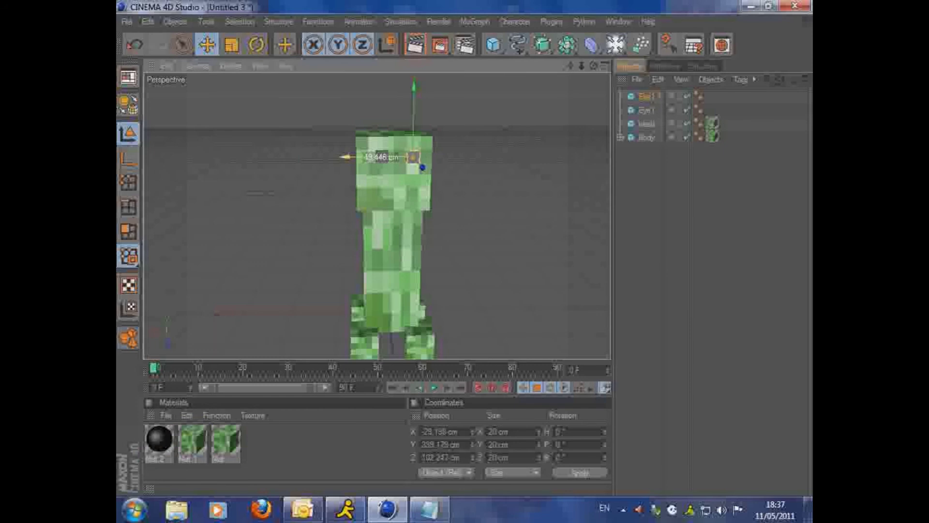
left_click(338, 231)
left_click_drag(593, 65, 591, 60)
Duplicate the second eye and place the copy as a mouth block at about X -4 cm and Y 301 cm
left_click(647, 98)
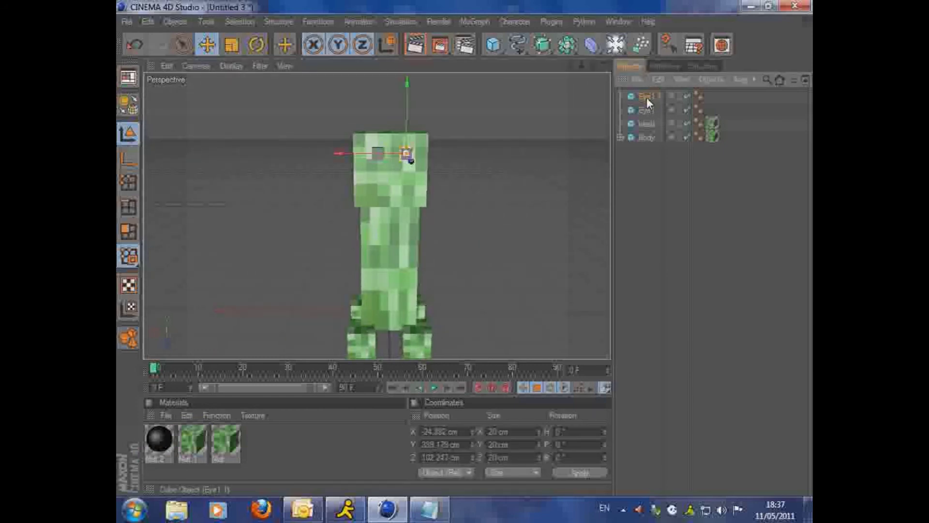
key("ctrl+c")
key("ctrl+v")
left_click_drag(407, 85, 406, 109)
left_click_drag(340, 177, 326, 177)
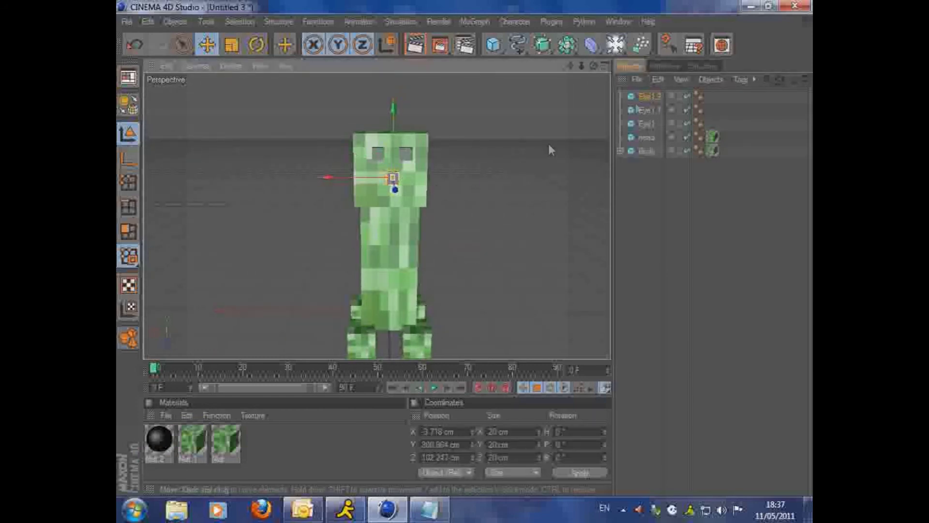
Duplicate the mouth block and place the copy beside it at about X 15 cm and Y 300 cm
left_click(649, 97)
key("ctrl+c")
key("ctrl+v")
left_click_drag(394, 109, 393, 115)
mouse_move(327, 184)
left_mouse_down()
mouse_move(304, 184)
mouse_move(315, 184)
left_mouse_up()
left_click_drag(381, 114, 381, 108)
left_click(559, 157)
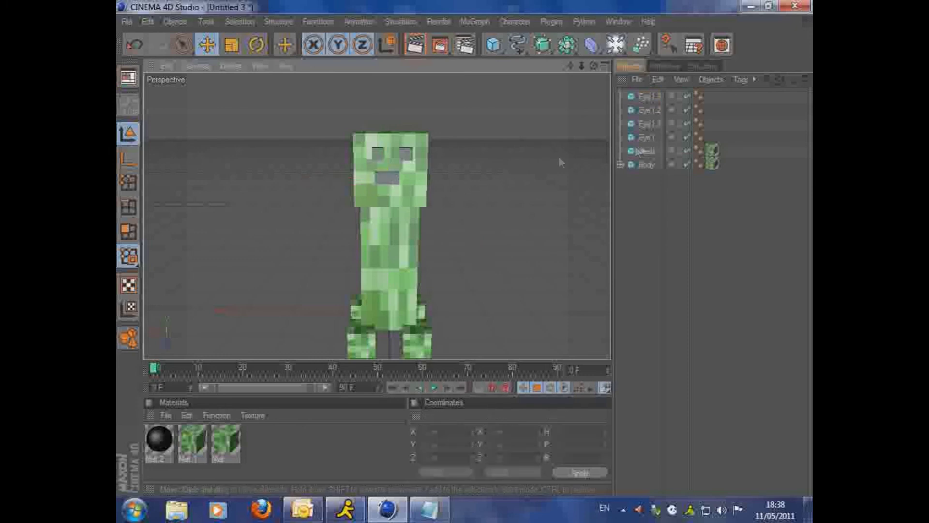
Rename the first mouth block mouth and the second one mouth.1
double_click(645, 110)
type("mouth")
key("Return")
double_click(649, 97)
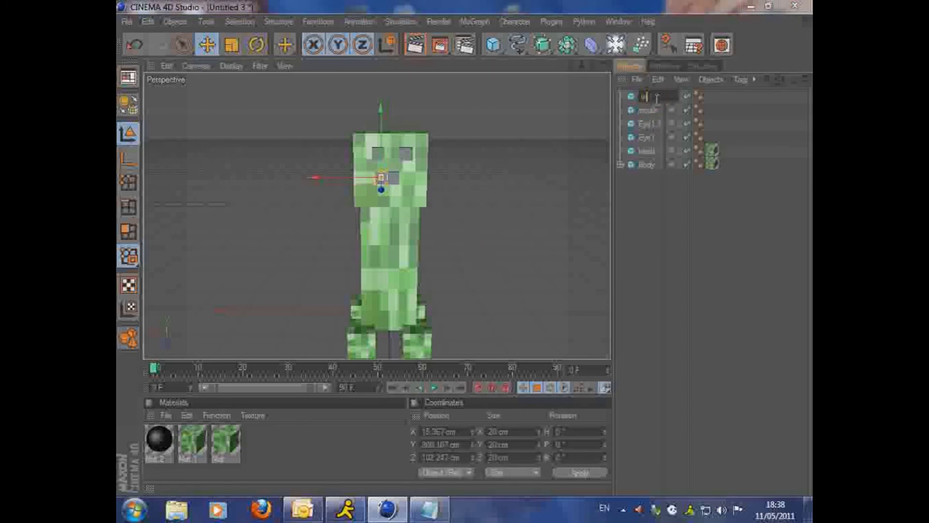
type("mouth 1")
key("Return")
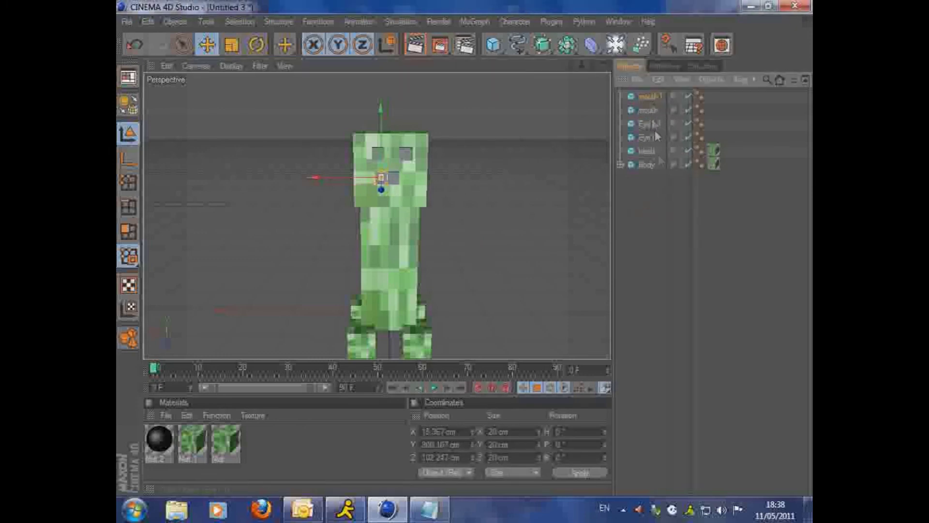
double_click(659, 97)
type(".1")
key("Return")
Duplicate mouth.1 outward to about X 28 cm, and add a copy just below it as the mouth's lower corner
left_click_drag(653, 97, 663, 217, "ctrl")
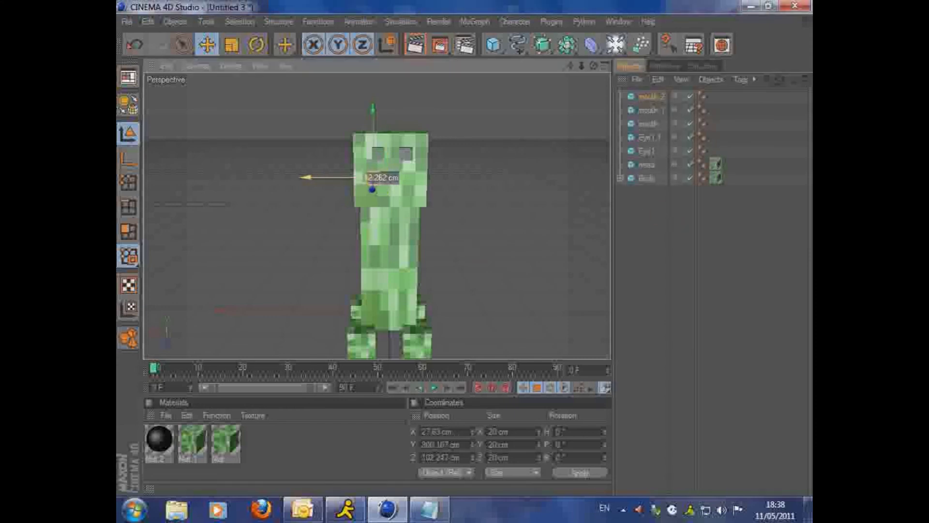
left_click_drag(363, 228, 352, 230)
left_click(654, 99)
key("ctrl+c")
key("ctrl+v")
left_click_drag(371, 109, 371, 117)
left_click(474, 180)
Duplicate the lower corner block to the opposite side of the mouth, and raise a further copy toward the upper row
left_click(655, 99)
key("ctrl+c")
key("ctrl+v")
left_click_drag(306, 185, 387, 187)
left_click(467, 249)
left_click(658, 112)
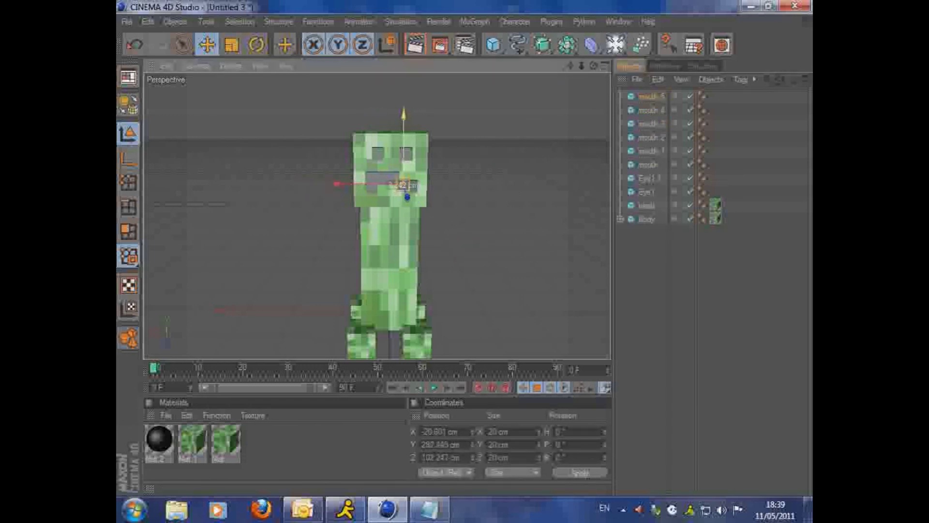
left_click_drag(404, 107, 404, 109)
left_click(471, 191)
Duplicate the newest upper block outward to complete the mouth's top row, and shift mouth.4 beneath its end to about X -34 cm
left_click(649, 96)
key("ctrl+c")
key("ctrl+v")
left_click_drag(337, 176, 344, 178)
left_click(423, 196)
left_click(422, 198)
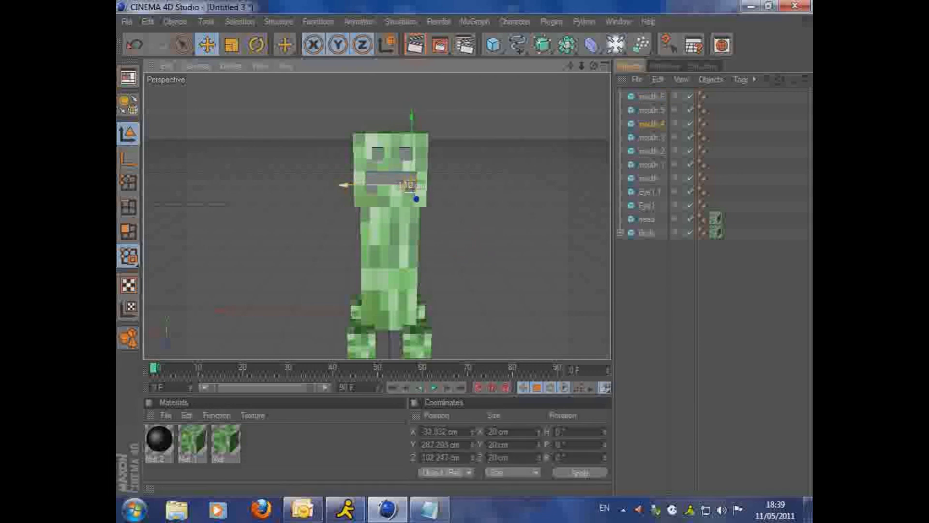
left_click(487, 206)
Adjust the mouth's two lower corner blocks, narrowing mouth.3 to about 13 cm and aligning it with the mouth's outer edge
scroll(487, 206, "up", 6)
left_click(453, 150)
left_click_drag(440, 148, 426, 150)
left_click_drag(460, 116, 460, 119)
left_click(363, 154)
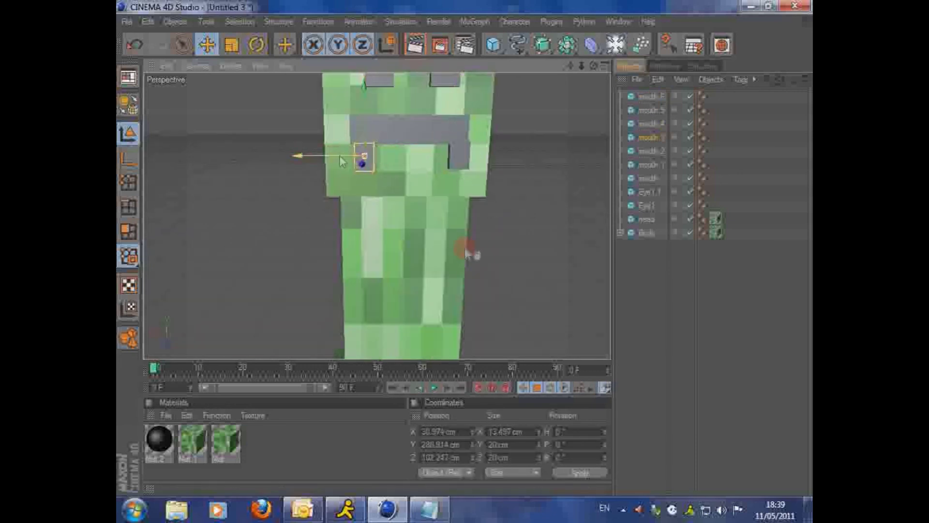
left_click_drag(340, 156, 335, 156)
Narrow the mouth.4 corner block so it matches the lower corner on the opposite side of the mouth
left_click(458, 155)
left_click(503, 204)
left_click_drag(503, 203, 462, 227, "alt")
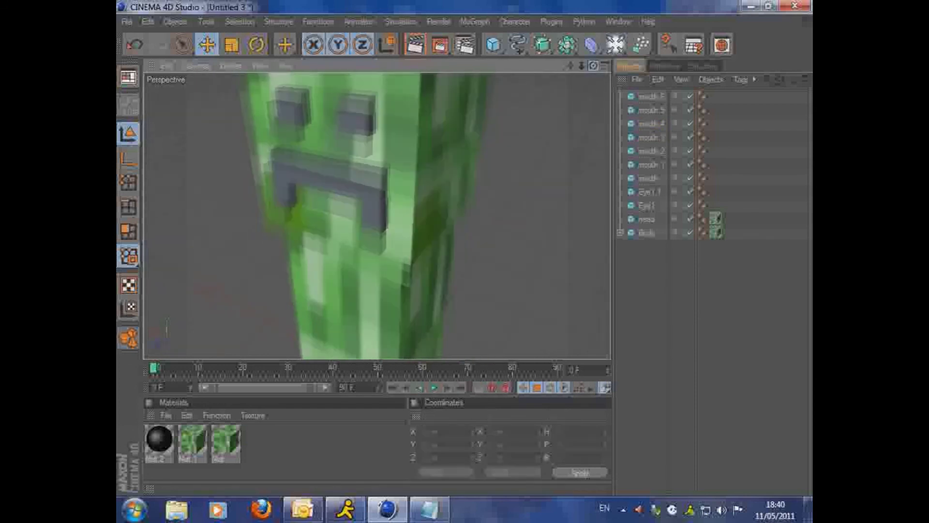
left_click_drag(593, 66, 601, 61)
left_click(394, 214)
left_click_drag(360, 205, 368, 207)
left_click(518, 136)
left_click_drag(593, 66, 622, 39)
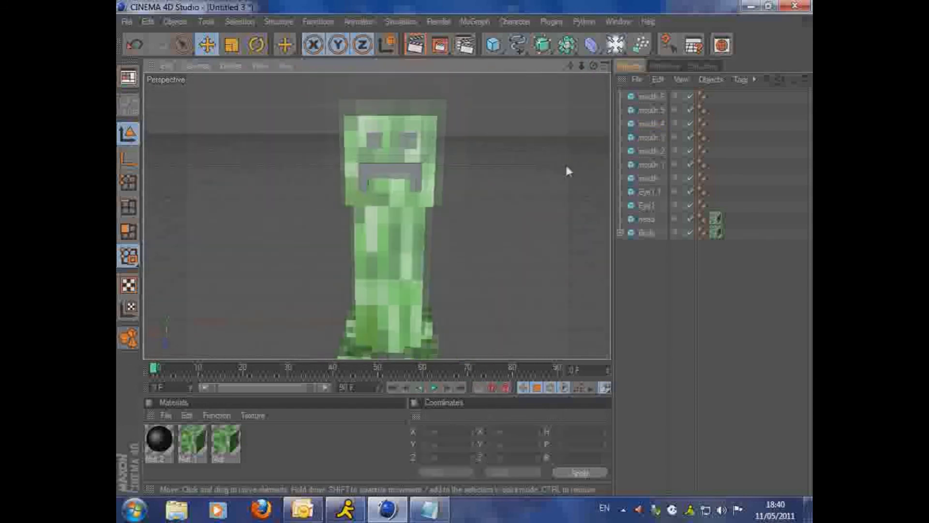
left_click_drag(538, 205, 475, 213, "alt")
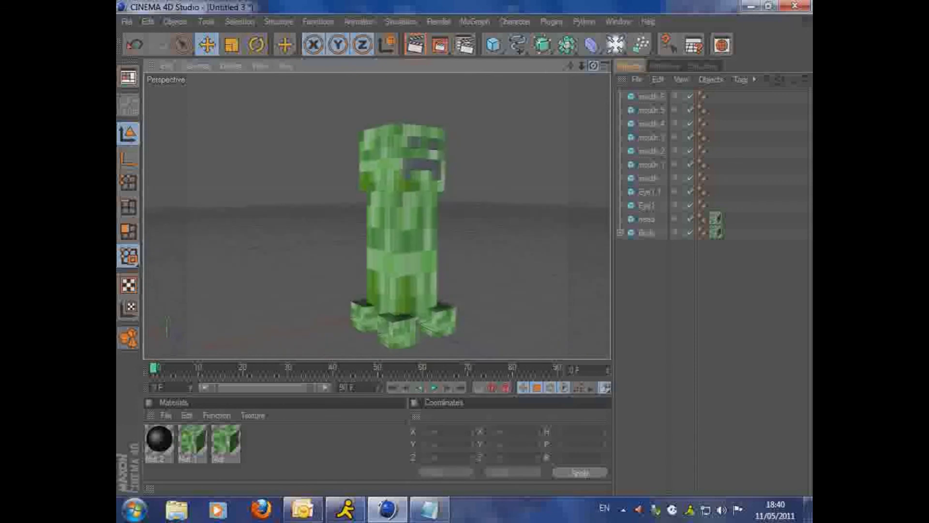
left_click_drag(594, 66, 554, 87)
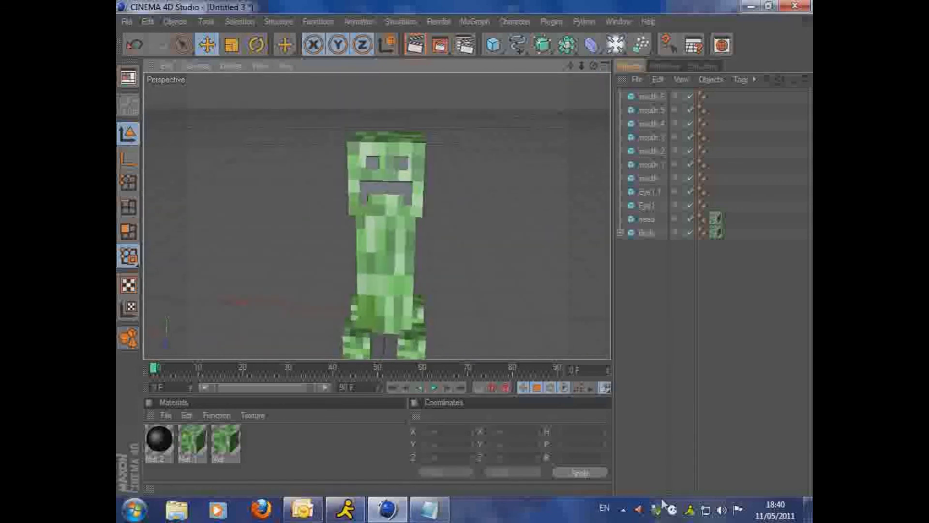